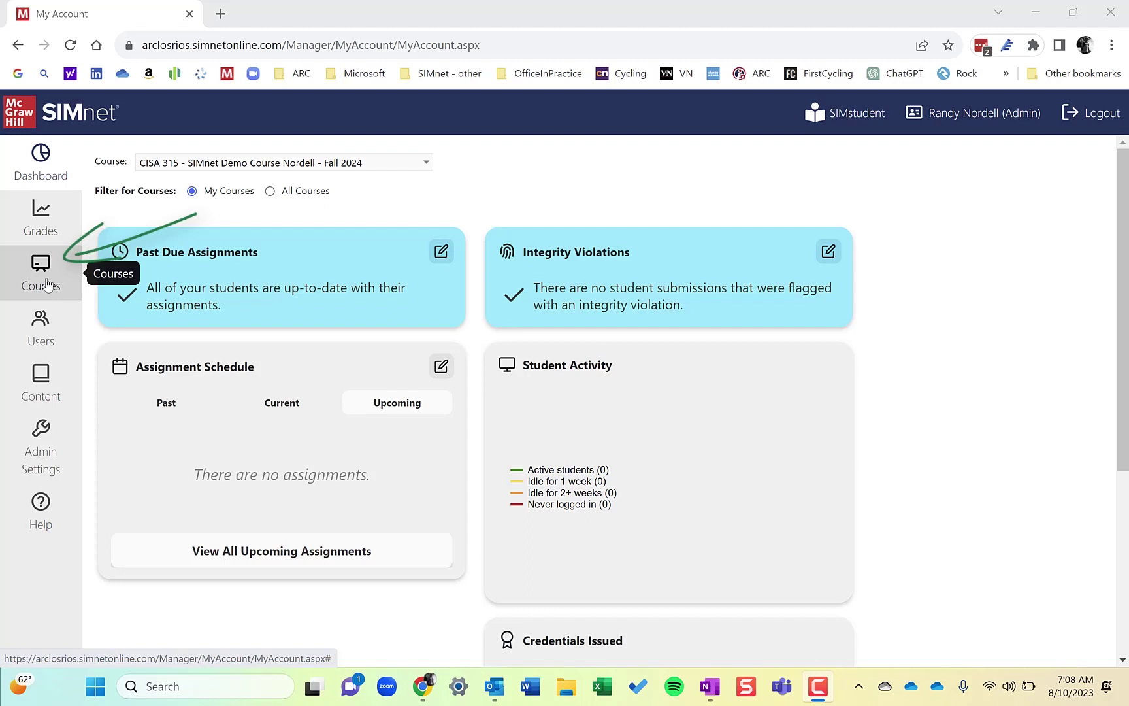
Find CISA 315 - SIMnet Demo Course in the full course list and open it with Edit/Assign
left_click(48, 285)
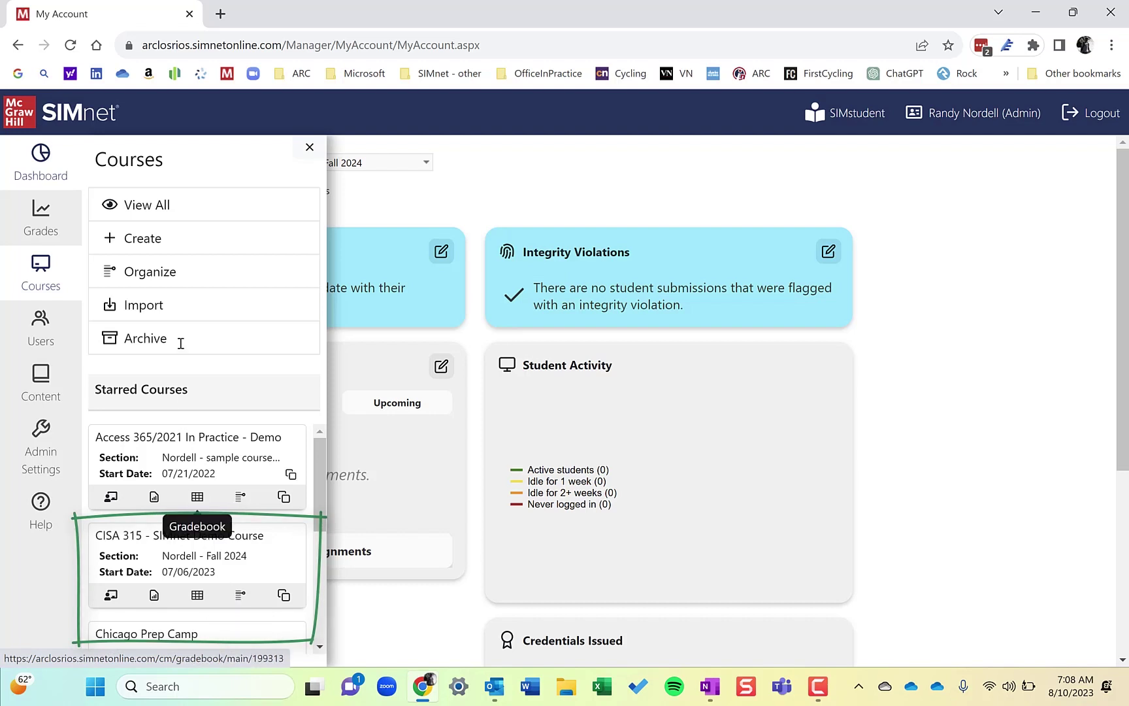
left_click(153, 208)
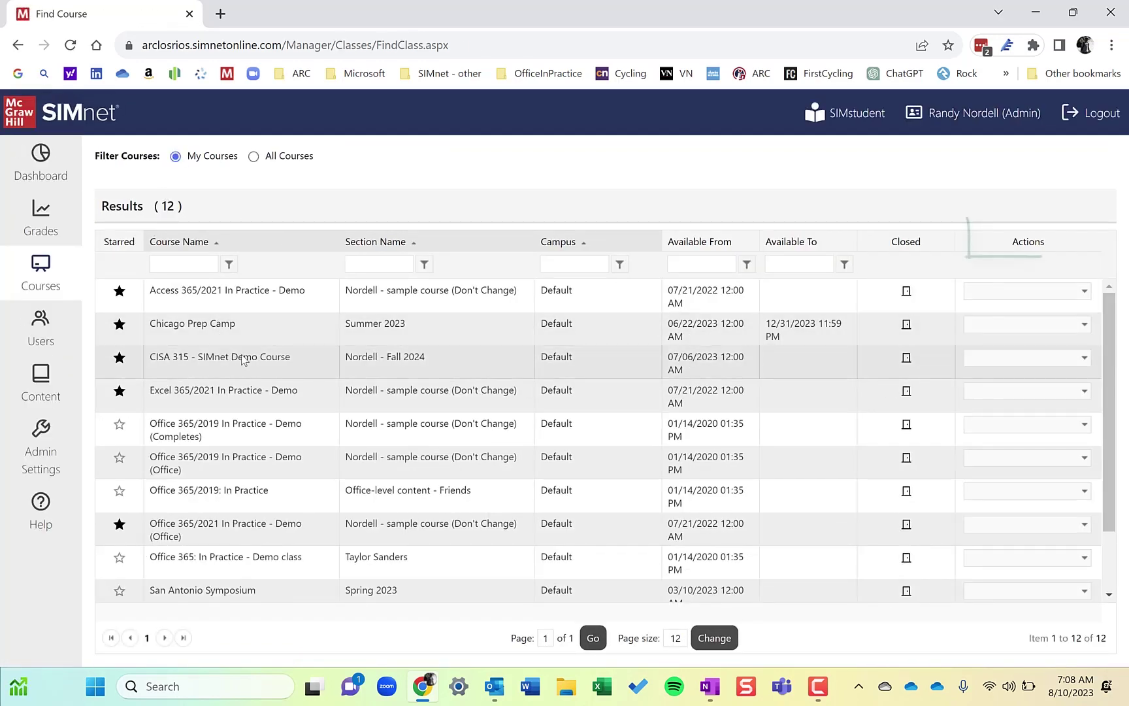
left_click(1005, 359)
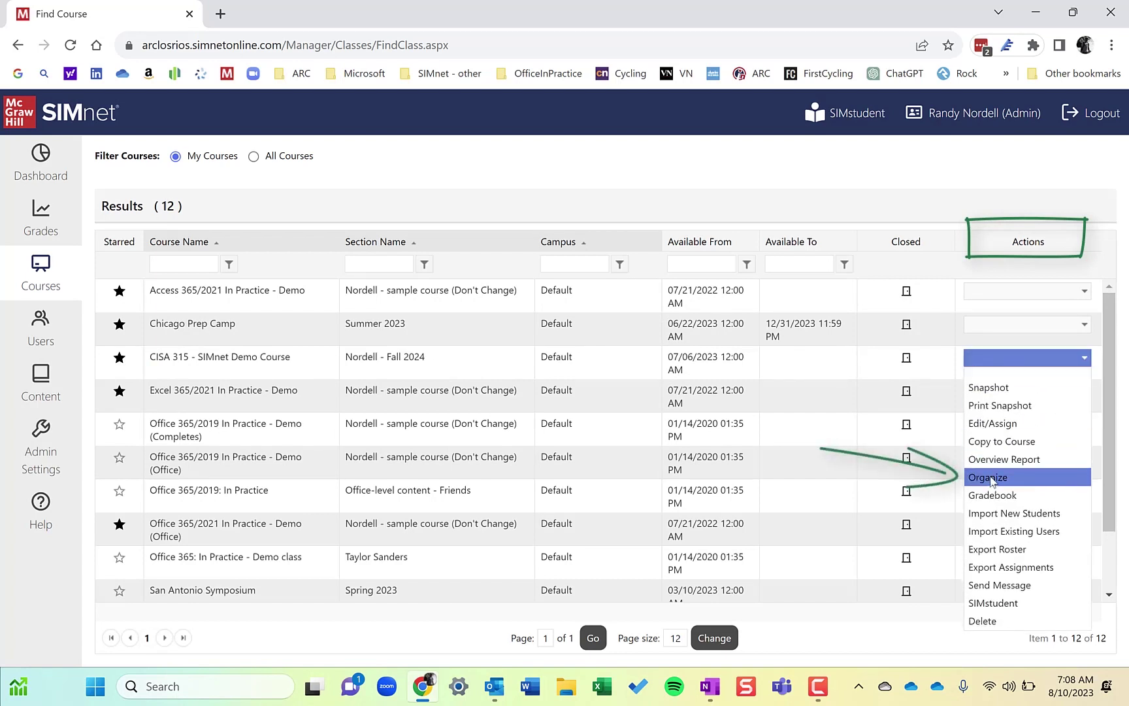
left_click(1003, 425)
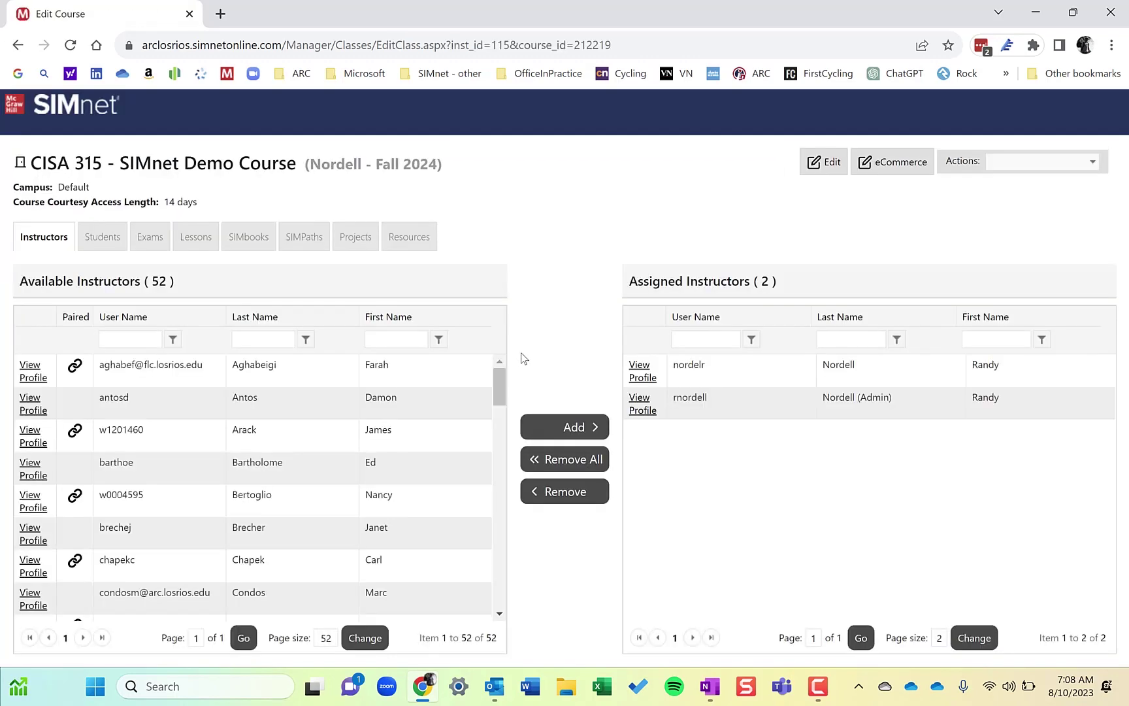
Launch the Organizer from the starred CISA 315 course card
left_click(1025, 163)
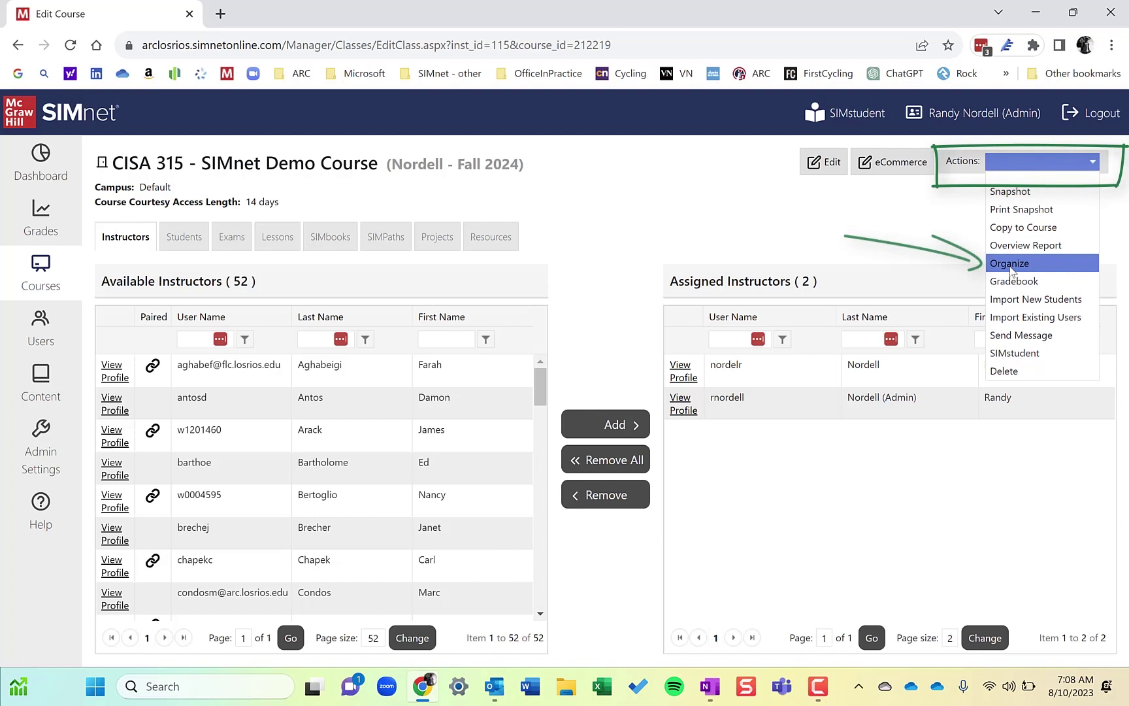
left_click(45, 278)
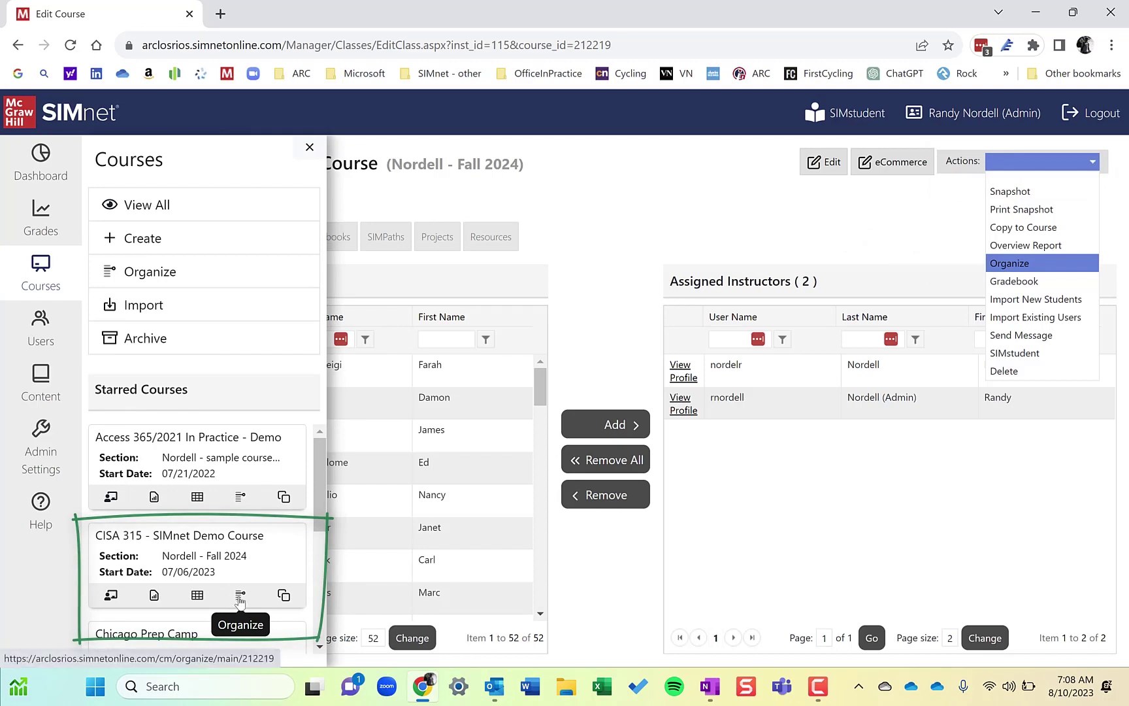
left_click(241, 596)
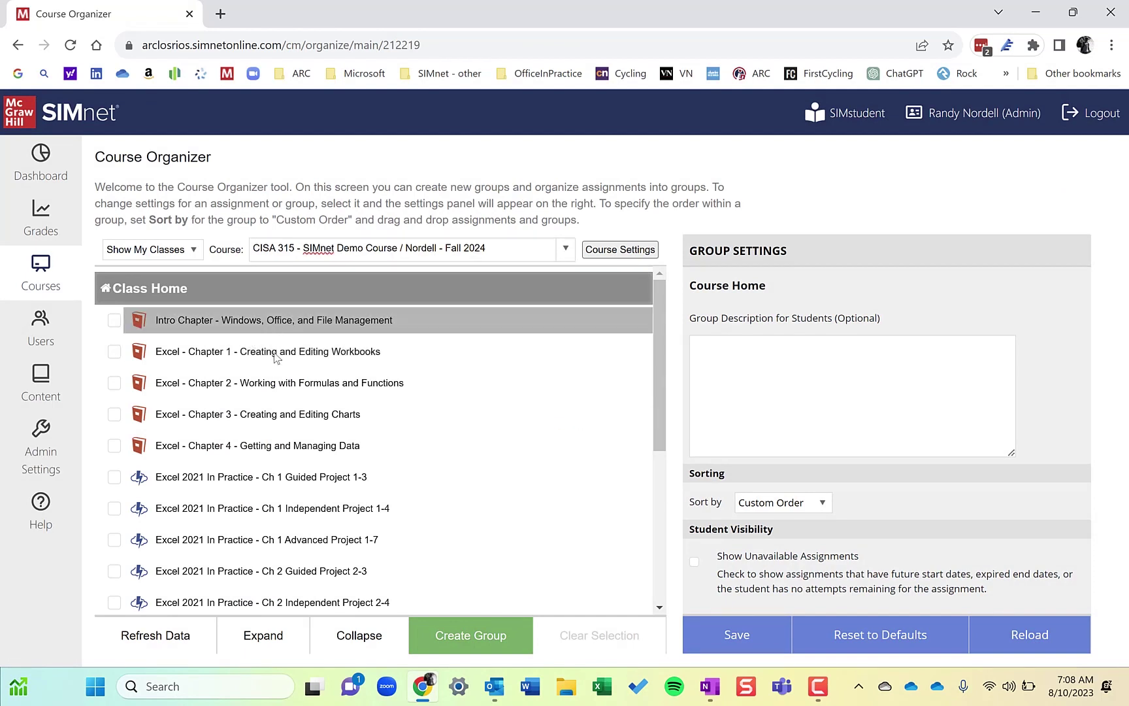
scroll(320, 461, "down", 2)
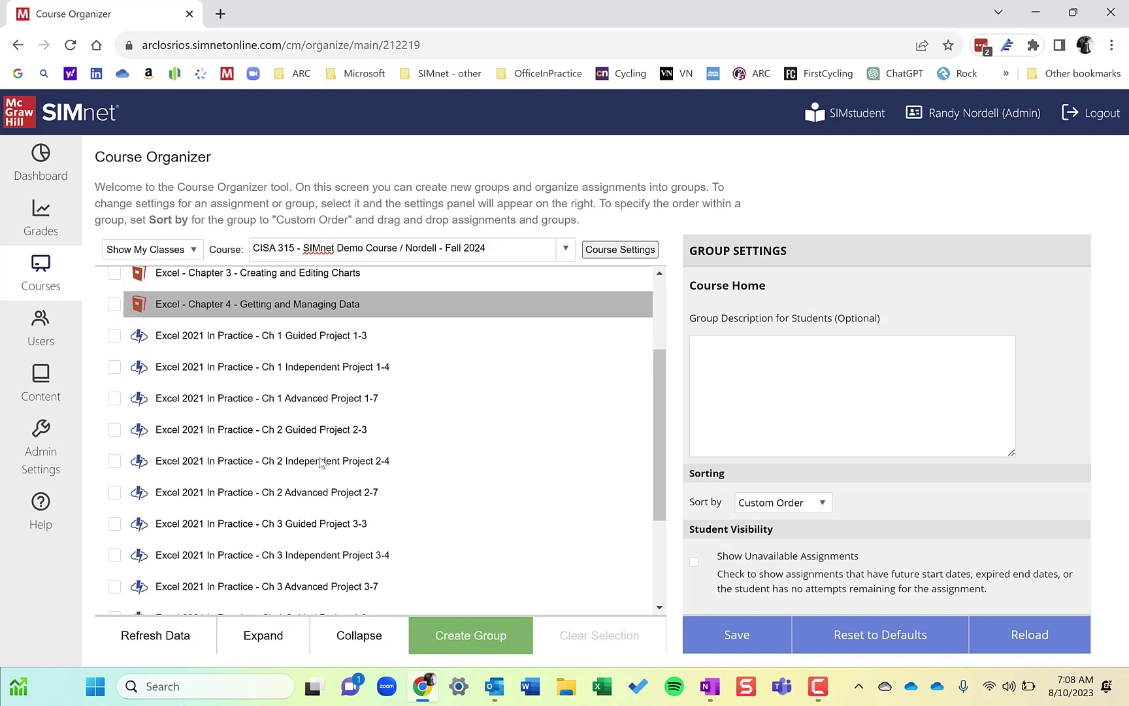
scroll(320, 462, "down", 3)
scroll(320, 461, "up", 5)
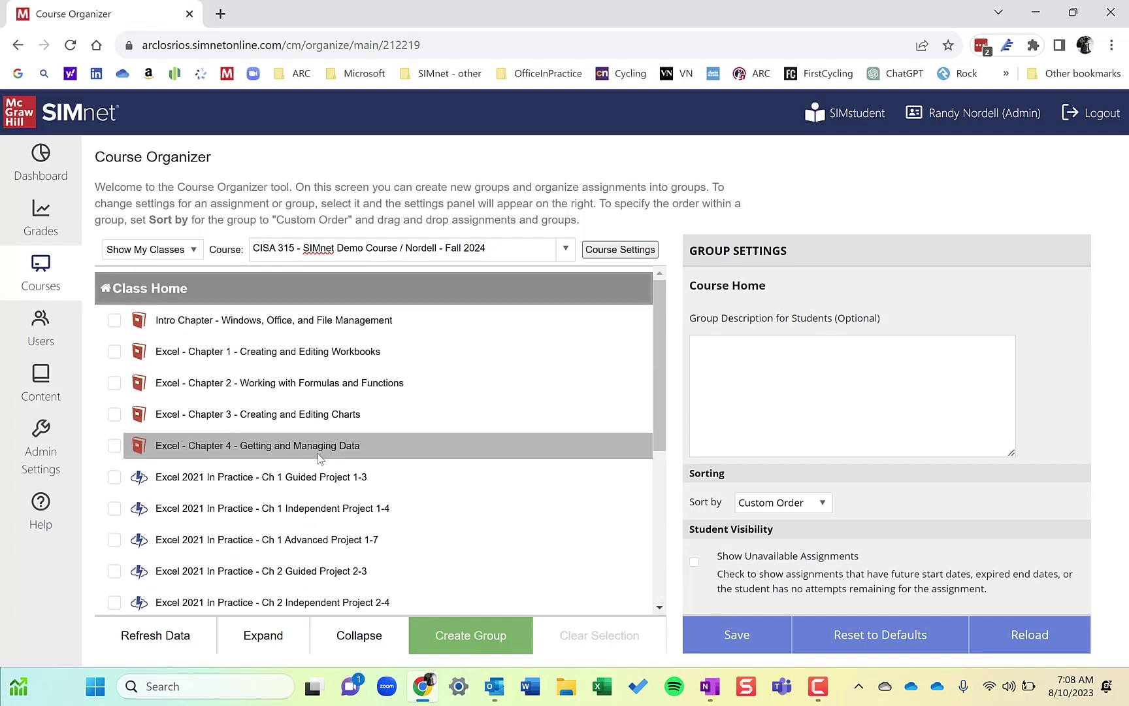
left_click(822, 505)
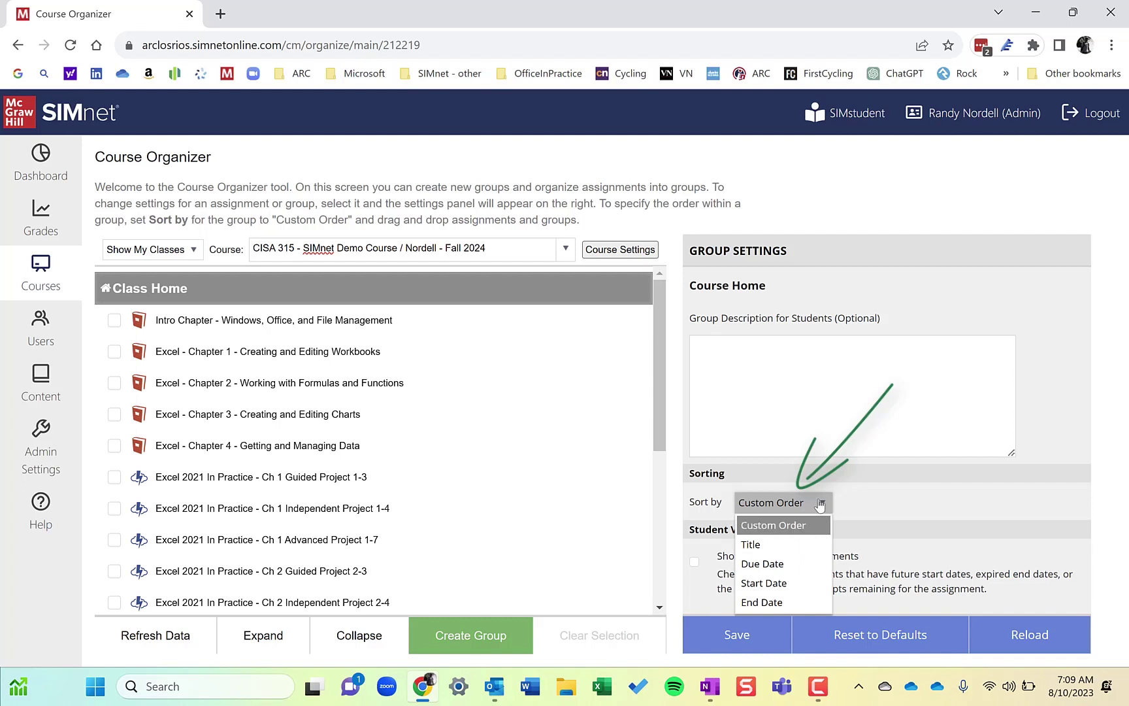
left_click(809, 521)
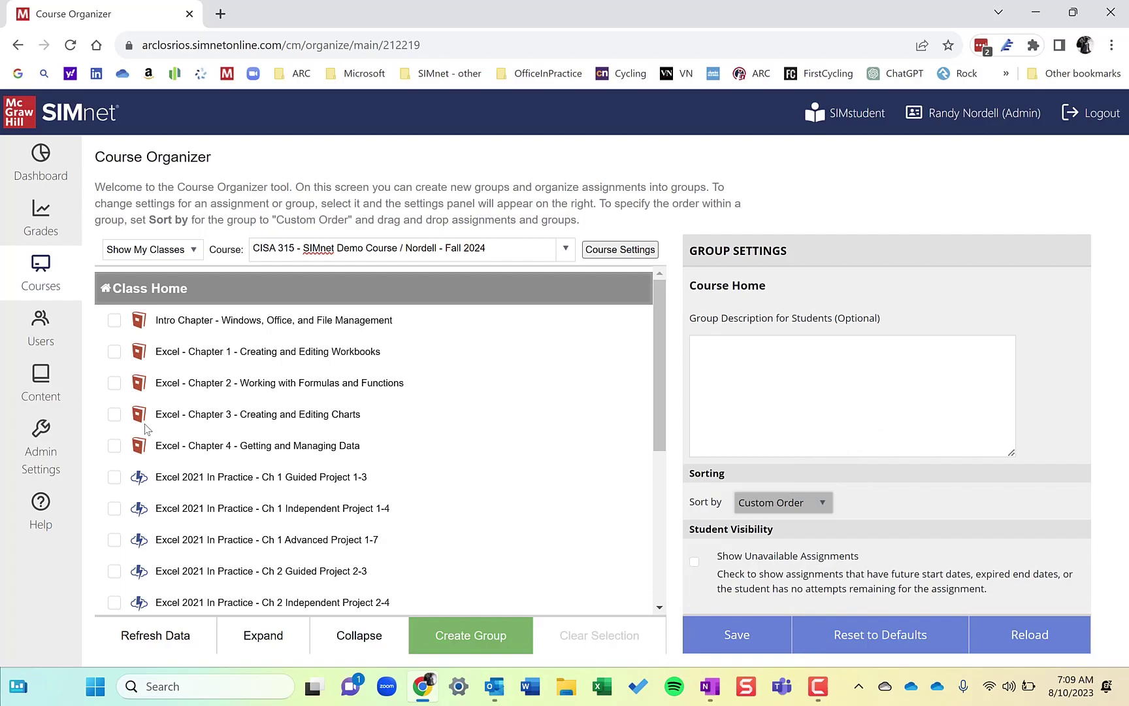
Create and save a new group named 'Excel 365 - Chapter 1'
left_click(460, 641)
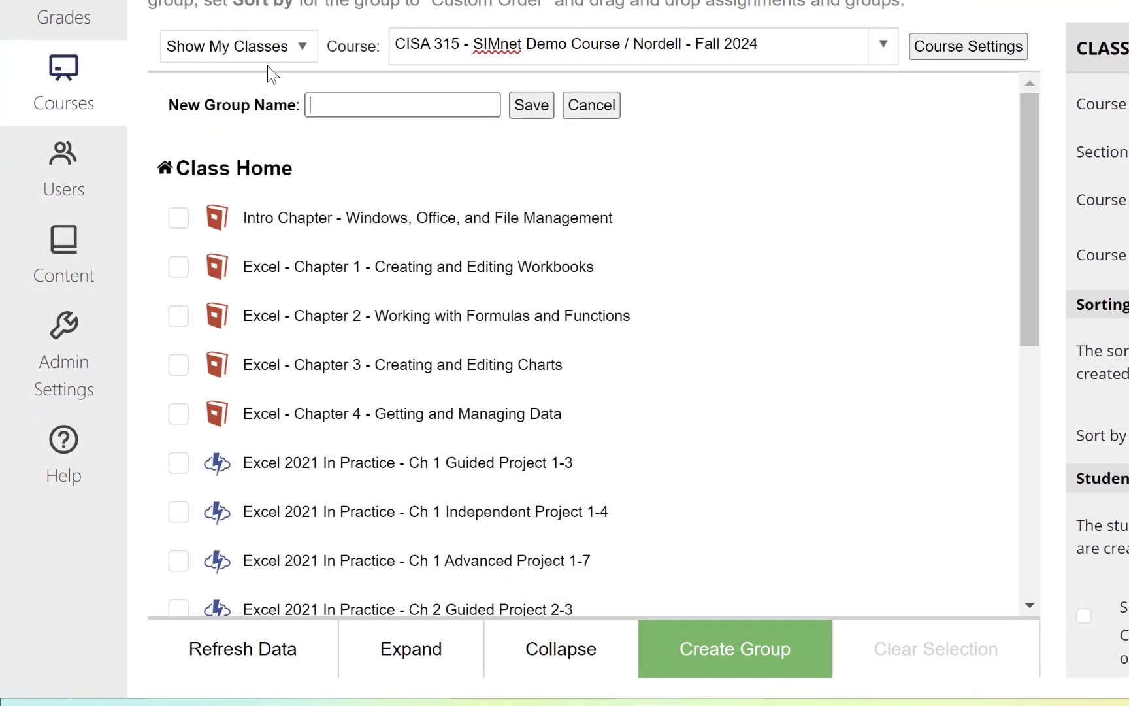
type("Excel 365 - Chapter 1")
scroll(365, 131, "down", 4)
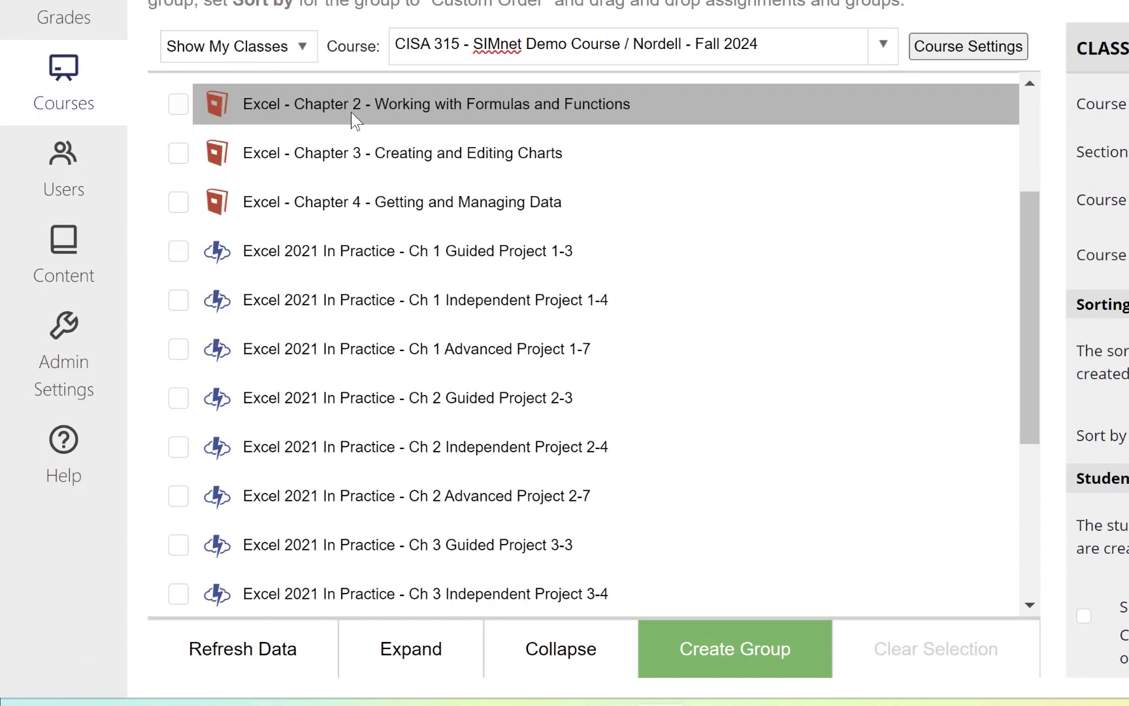
scroll(394, 266, "up", 4)
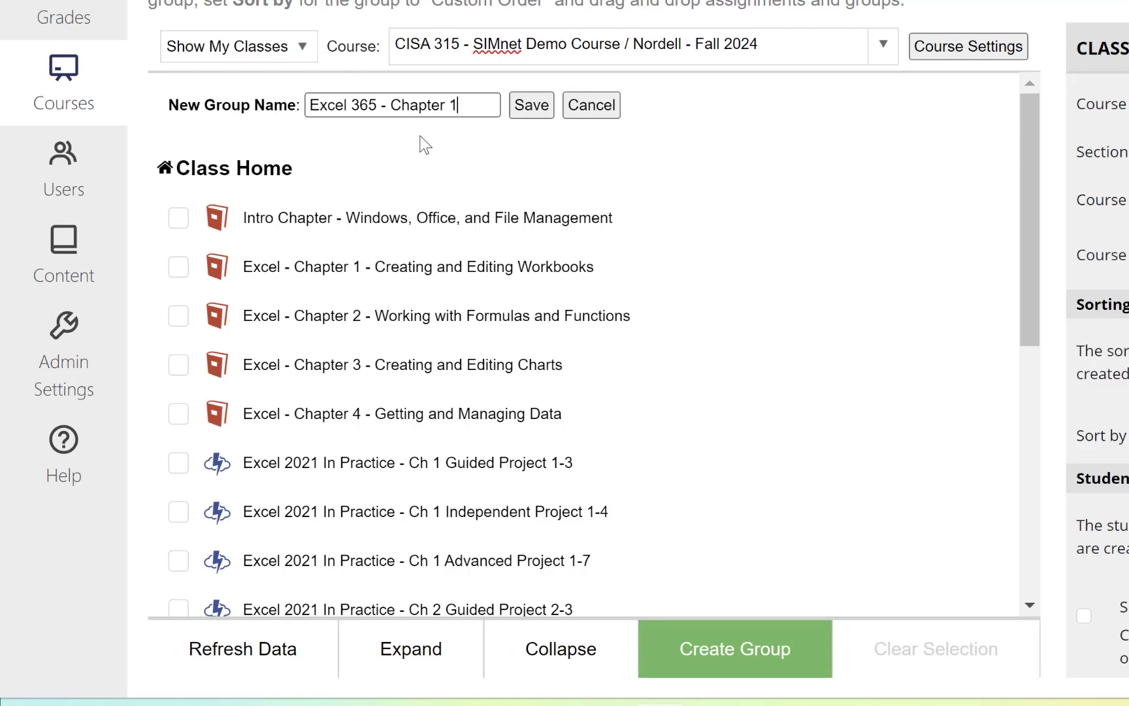
left_click(533, 107)
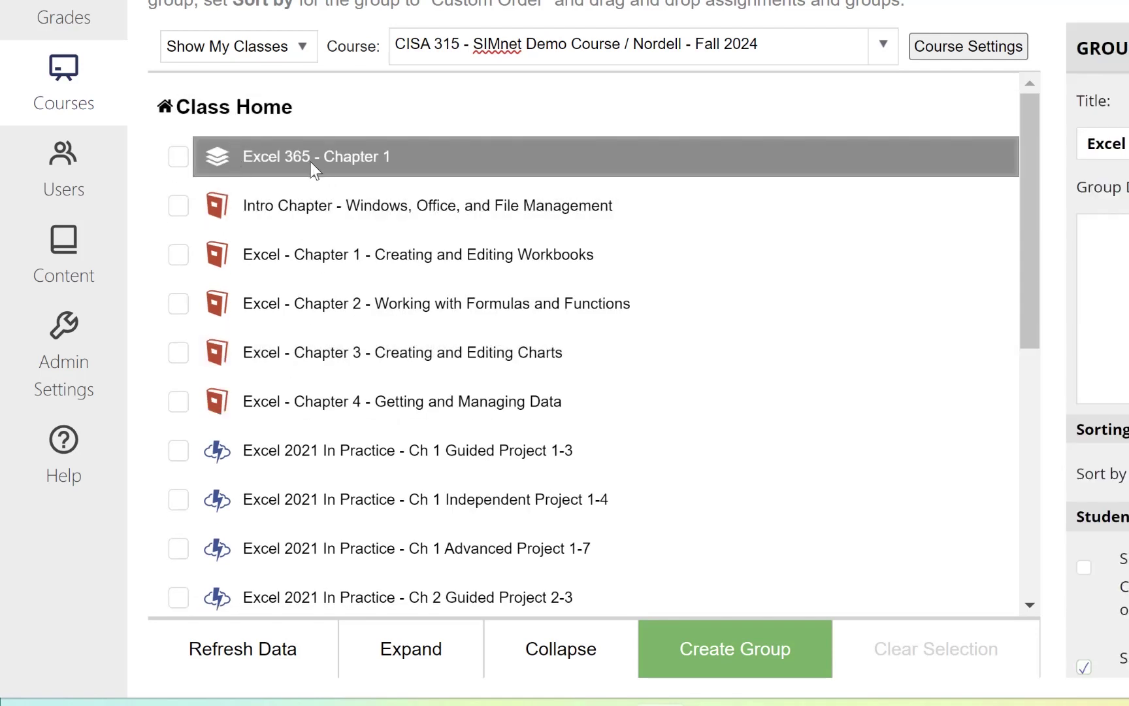
Add the Chapter 2–4 groups and drag all four into order Chapter 1, 2, 3, 4
left_click(706, 657)
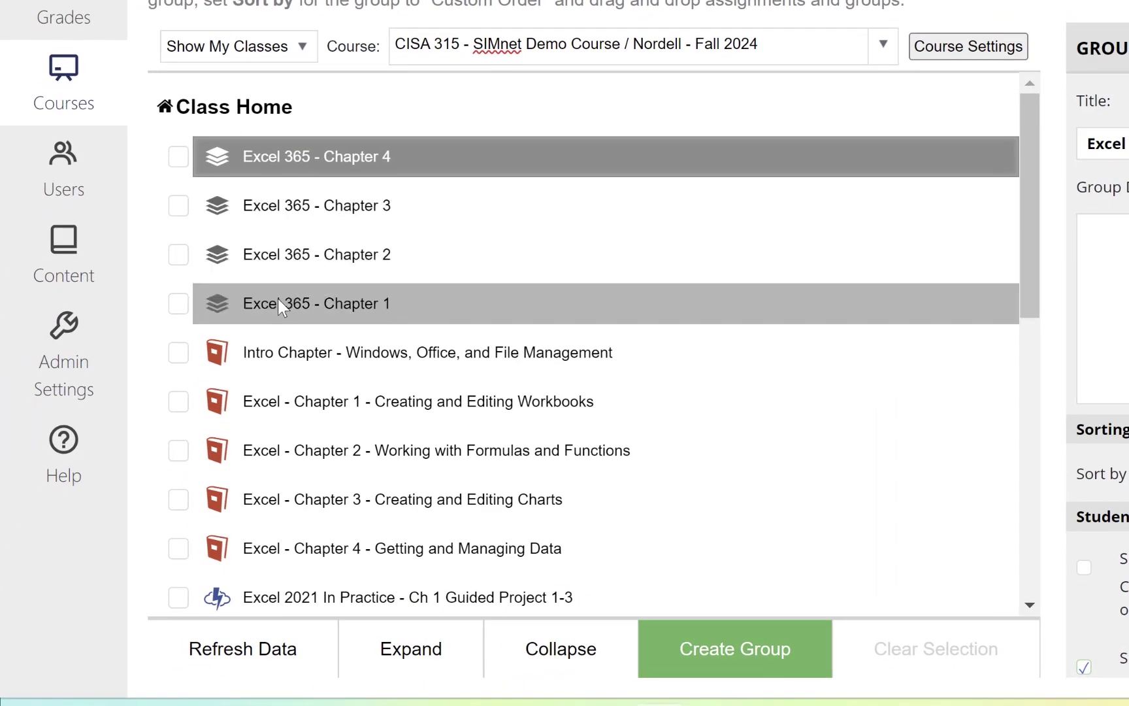
left_click_drag(297, 304, 295, 140)
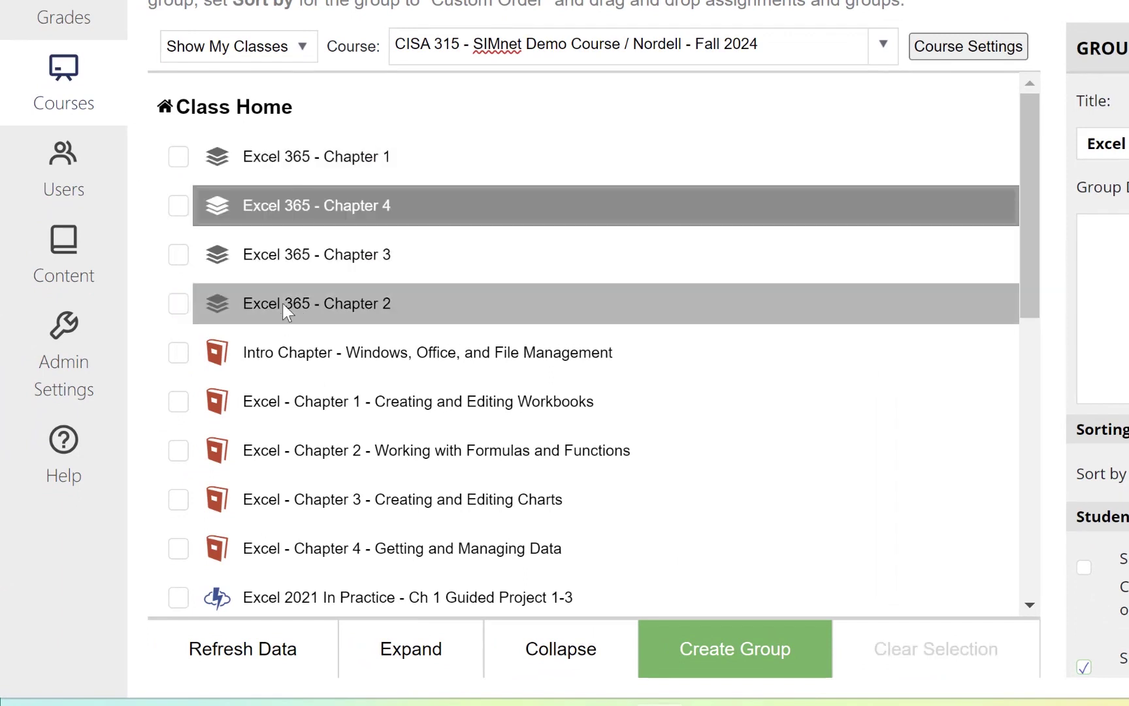
left_click_drag(282, 302, 278, 178)
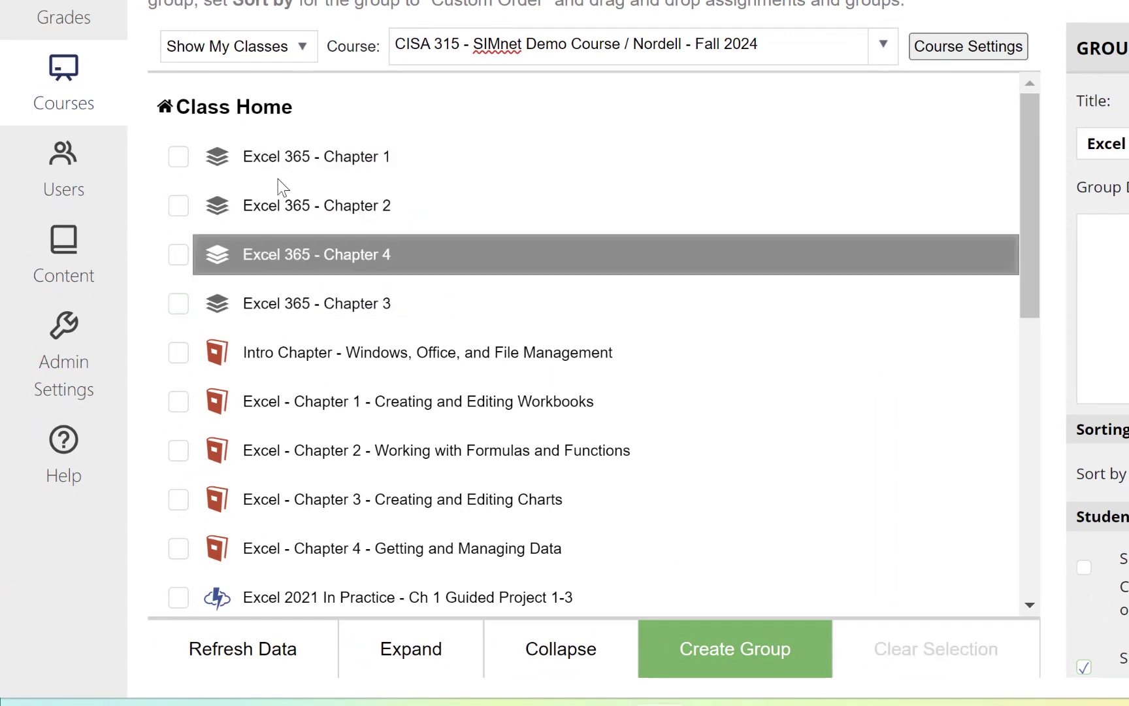
left_click_drag(272, 315, 274, 252)
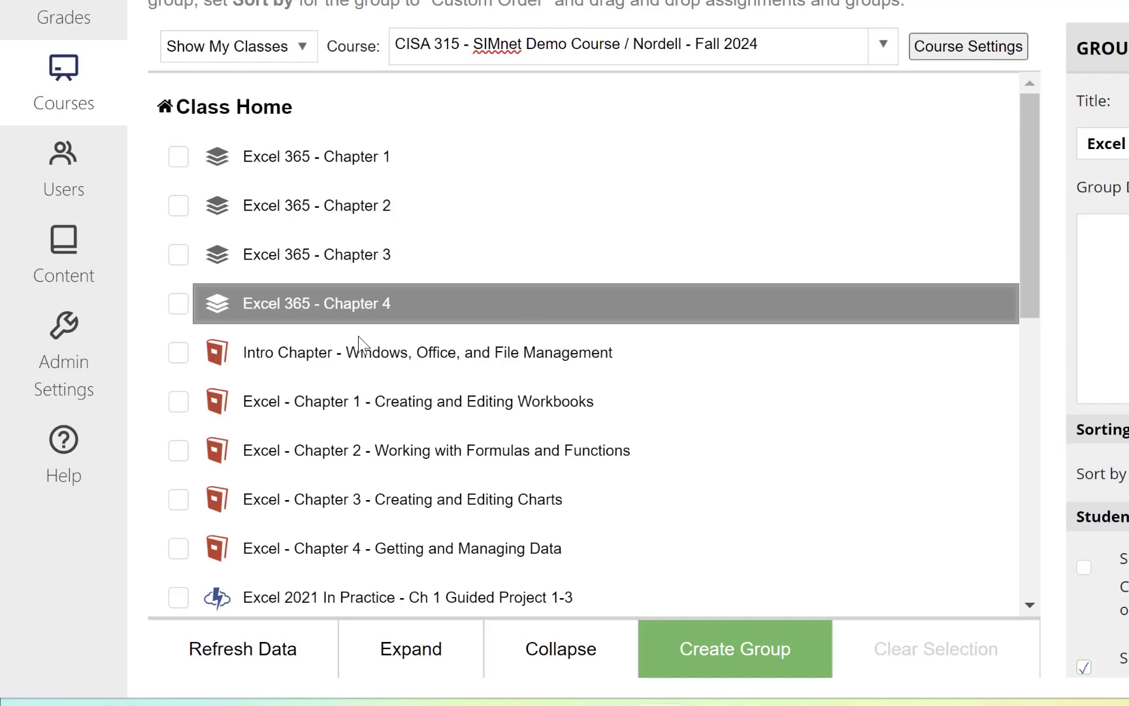
Move the Intro Chapter above the Excel 365 chapter groups
scroll(345, 383, "down", 10)
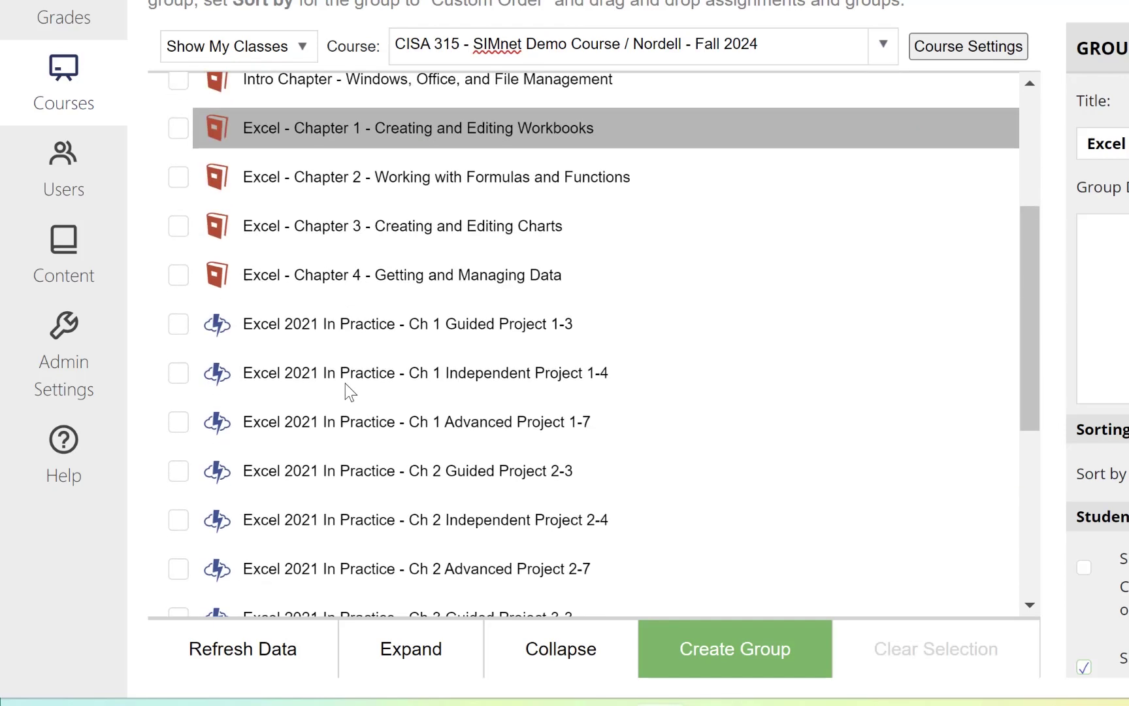
scroll(349, 385, "up", 10)
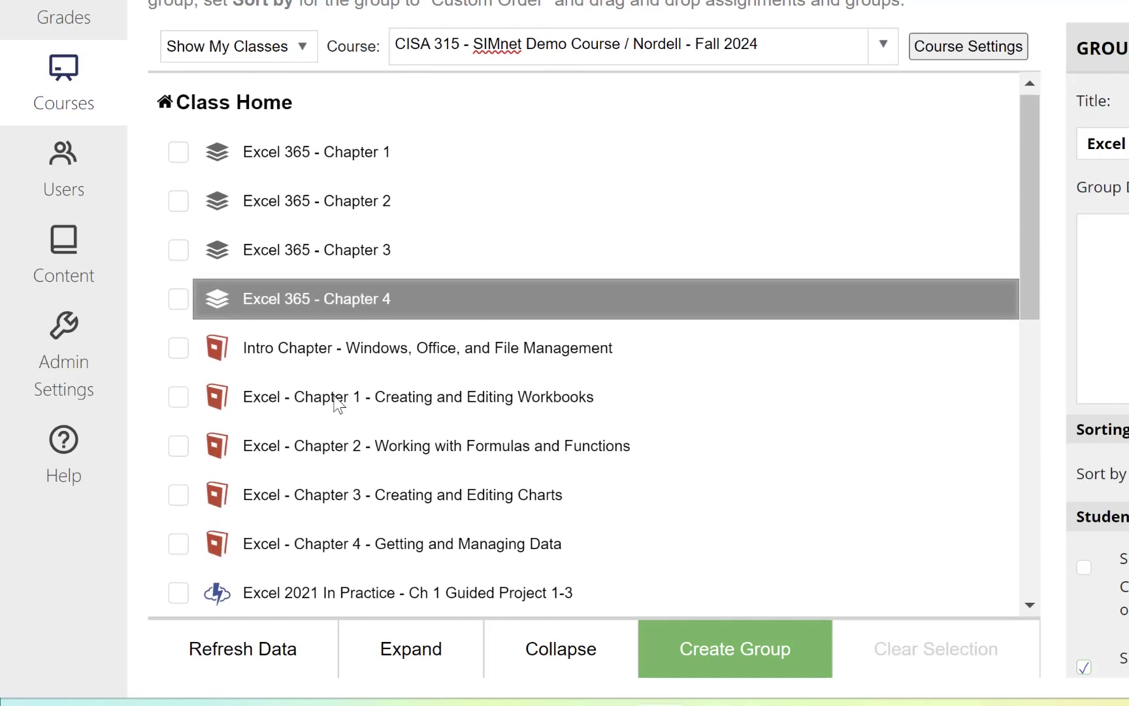
left_click_drag(287, 353, 290, 158)
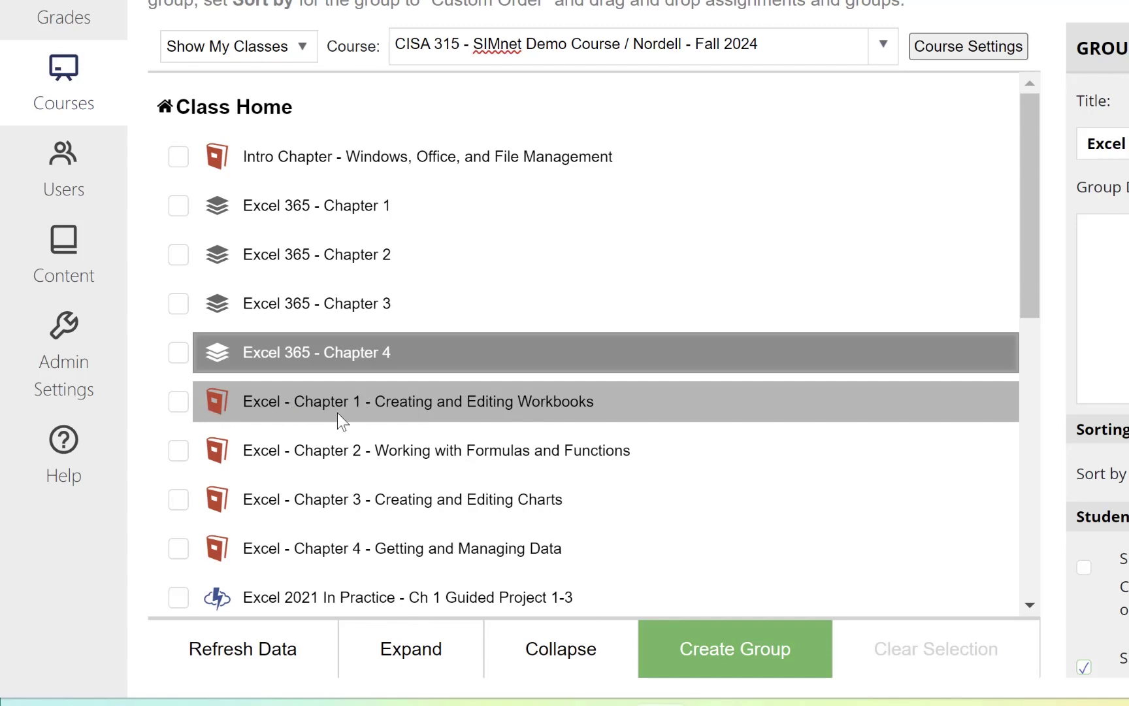
Select the Ch 1 quiz, Projects 1-3, 1-4 and 1-7, and the workbook lesson, then drag them into Chapter 1
scroll(338, 419, "down", 3)
scroll(338, 418, "up", 2)
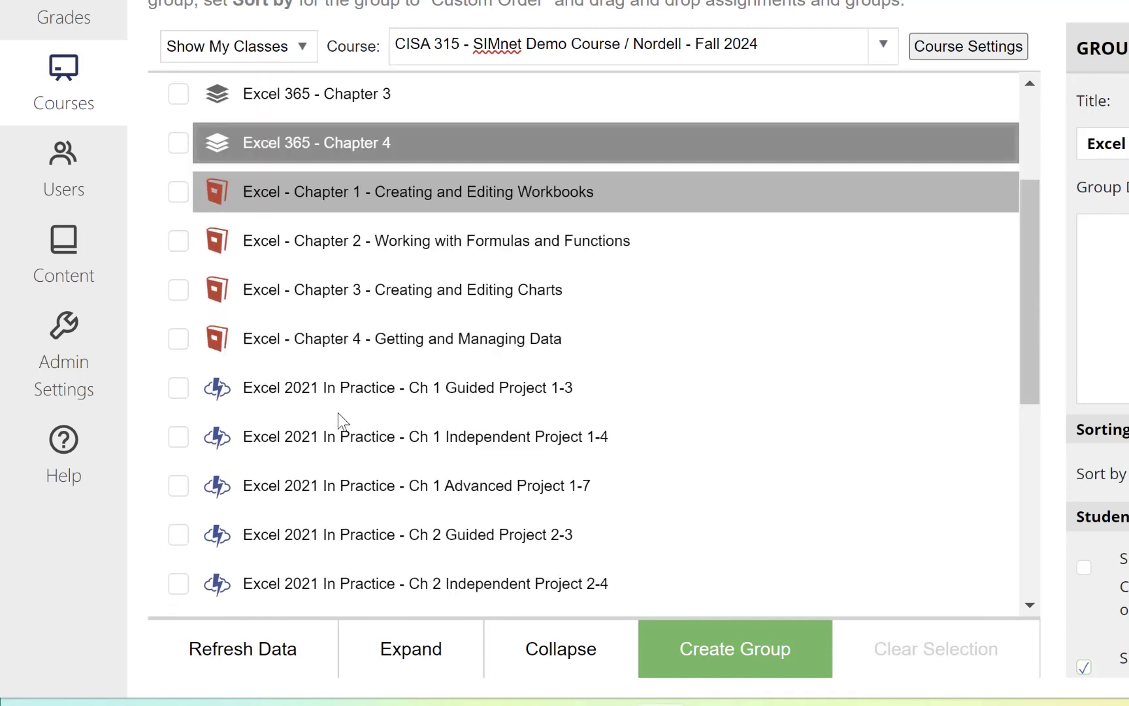
scroll(392, 334, "down", 3)
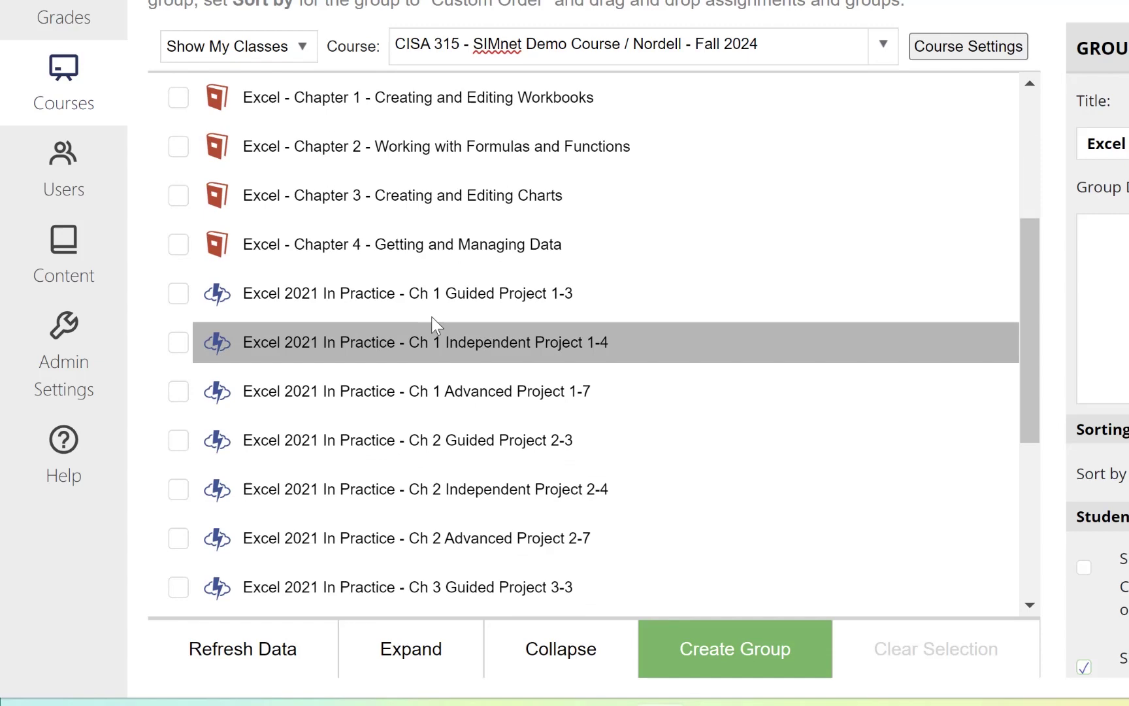
scroll(403, 405, "down", 5)
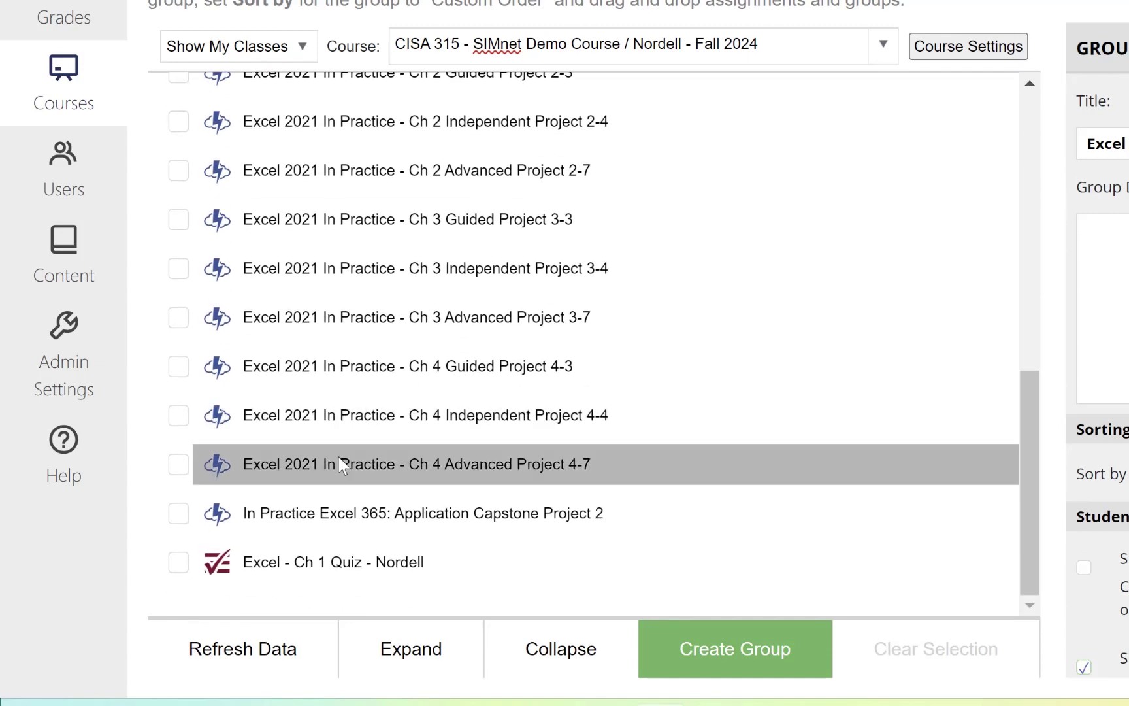
left_click(178, 563)
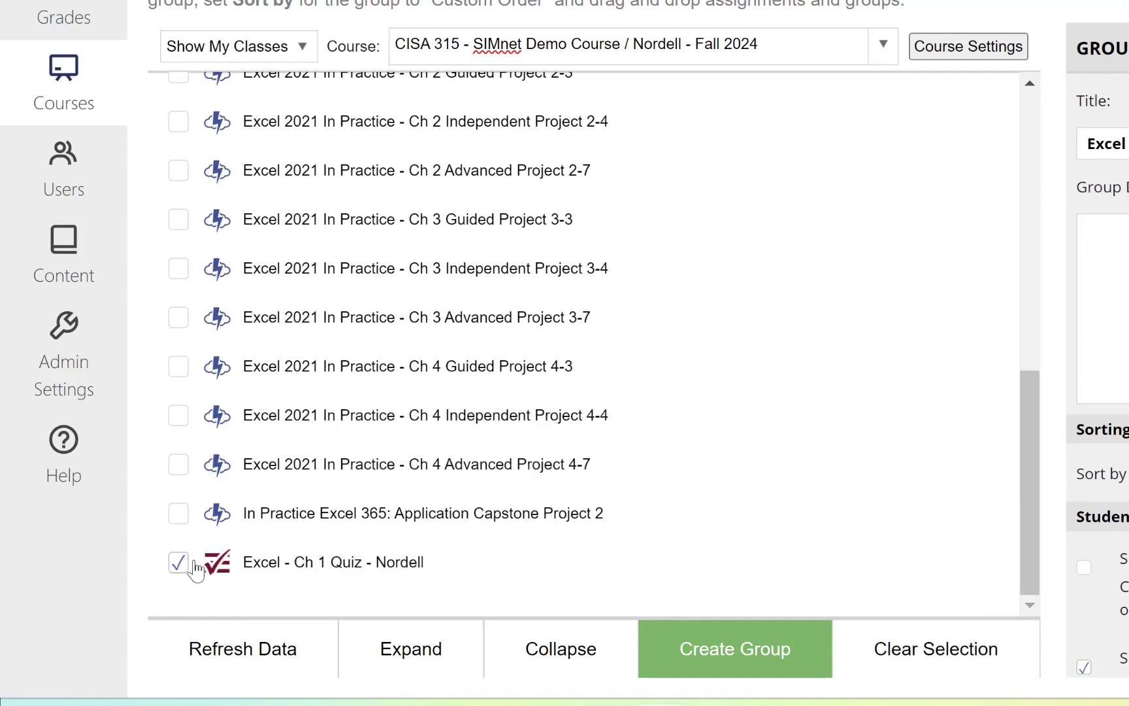
scroll(379, 446, "up", 5)
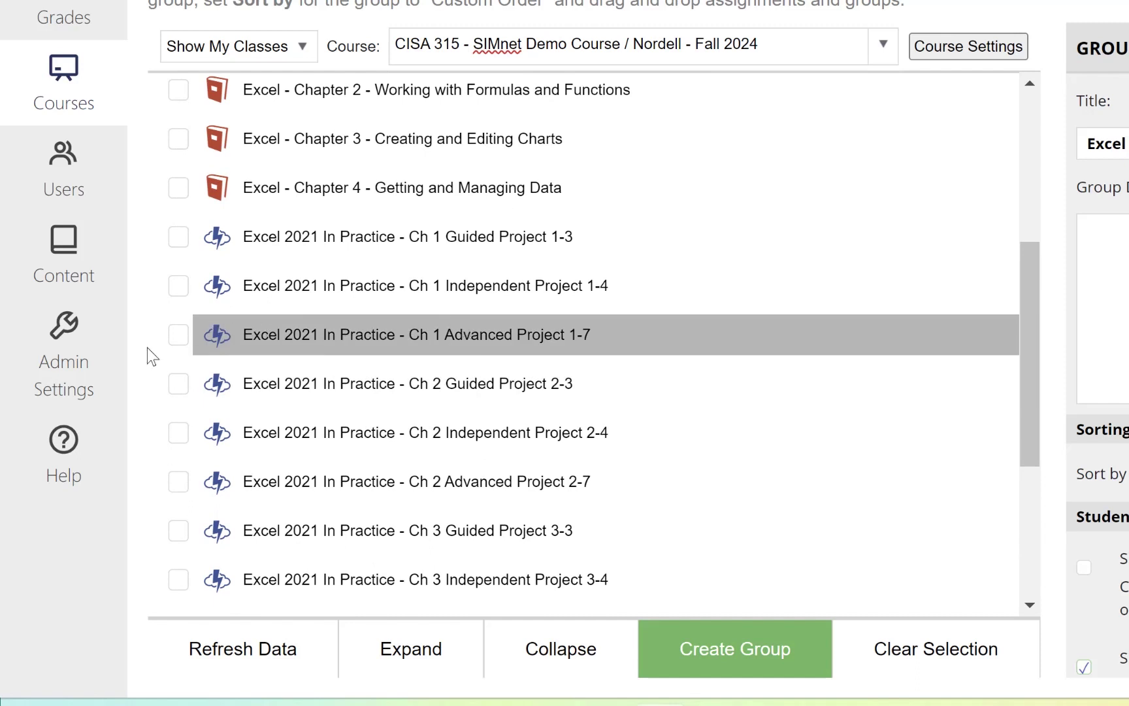
left_click(179, 335)
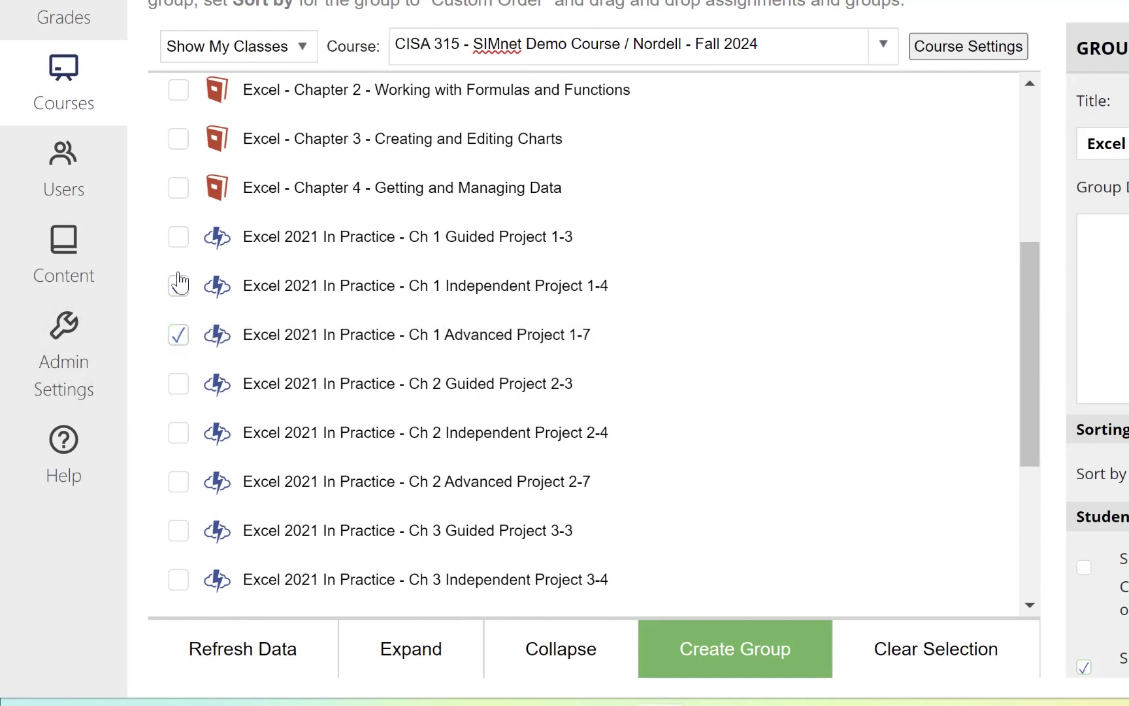
left_click(179, 286)
left_click(178, 237)
scroll(396, 348, "up", 3)
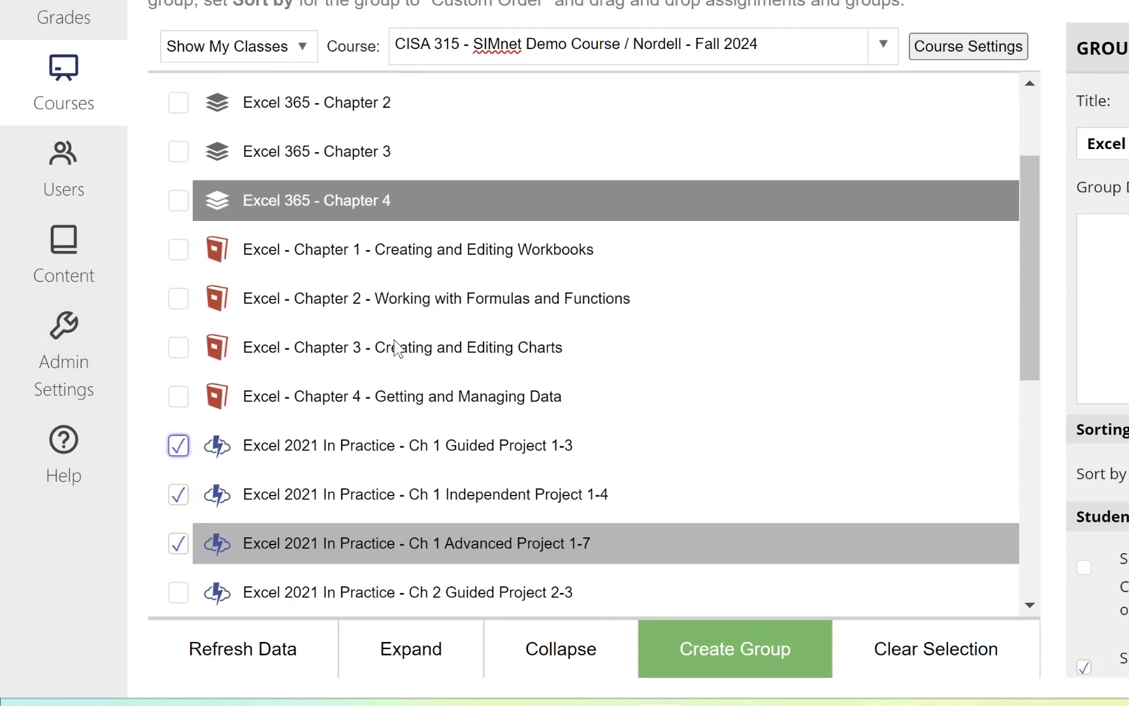
left_click(178, 250)
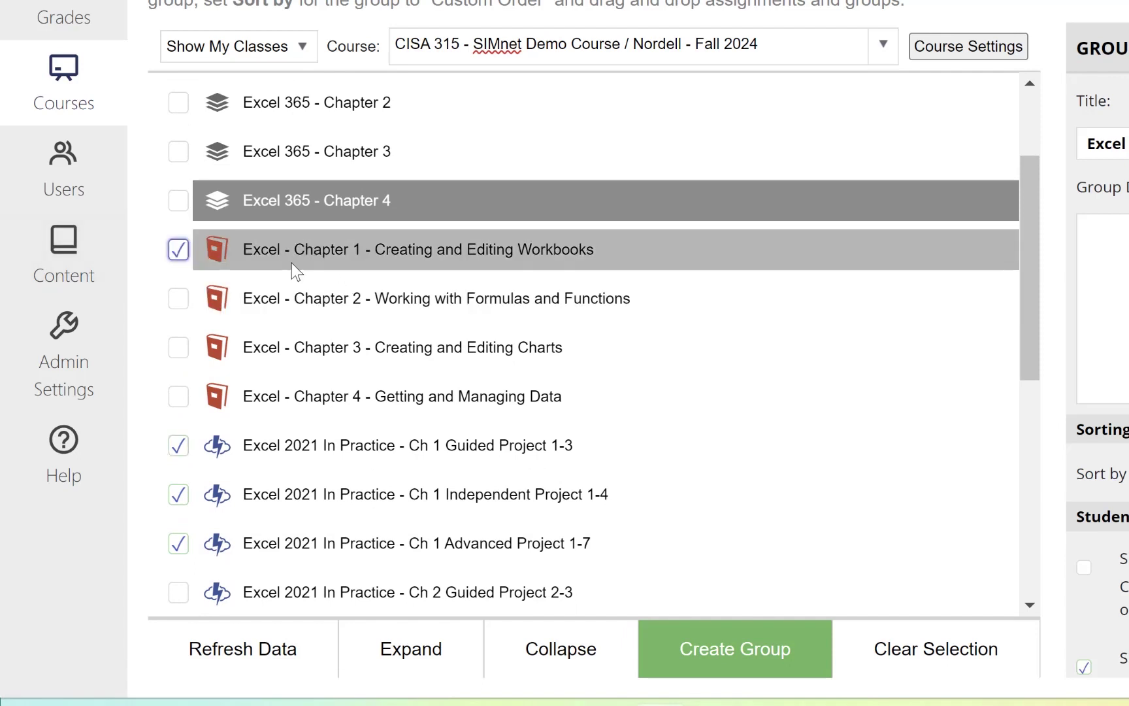
left_click_drag(293, 257, 327, 188)
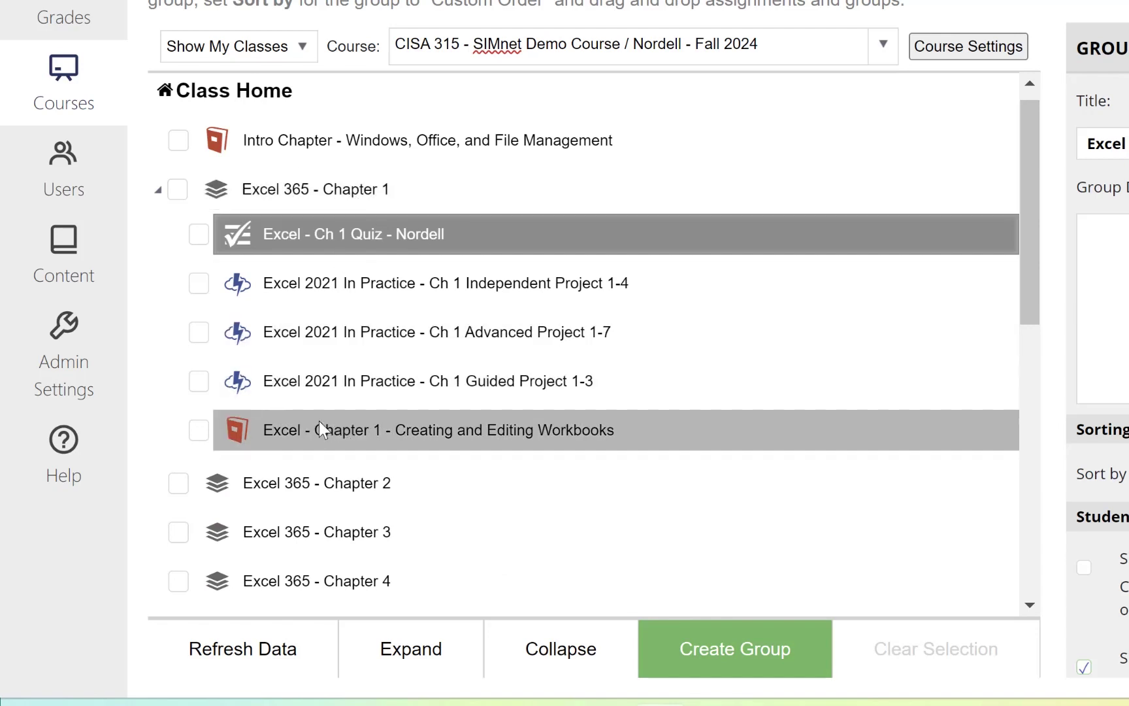
Drag the workbook SIMbook, Guided 1-3, Independent 1-4 and Advanced 1-7 above the Ch 1 Quiz
left_click_drag(318, 426, 306, 222)
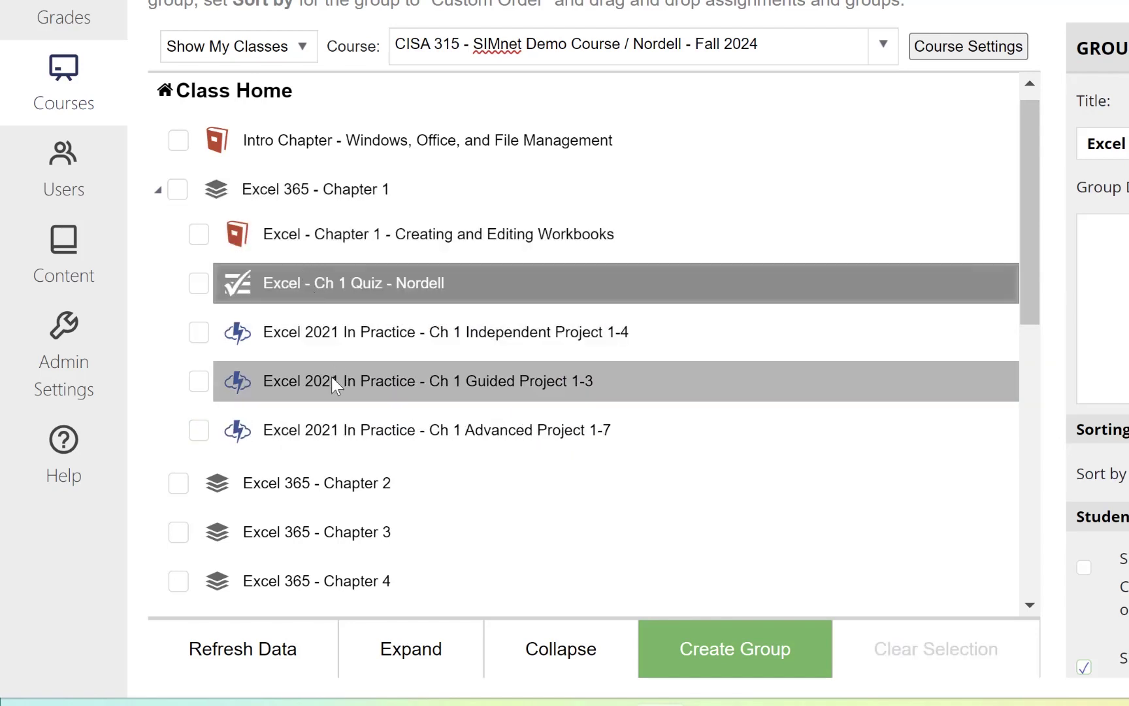
left_click_drag(323, 376, 323, 273)
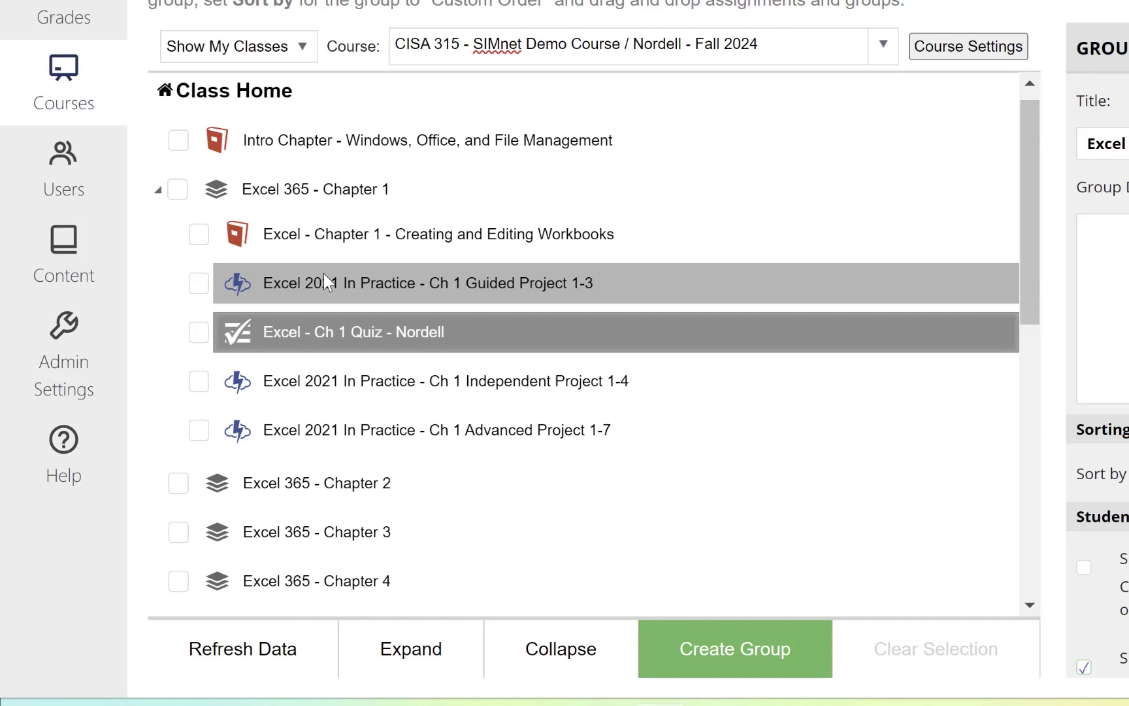
left_click_drag(347, 385, 341, 317)
left_click_drag(347, 432, 343, 367)
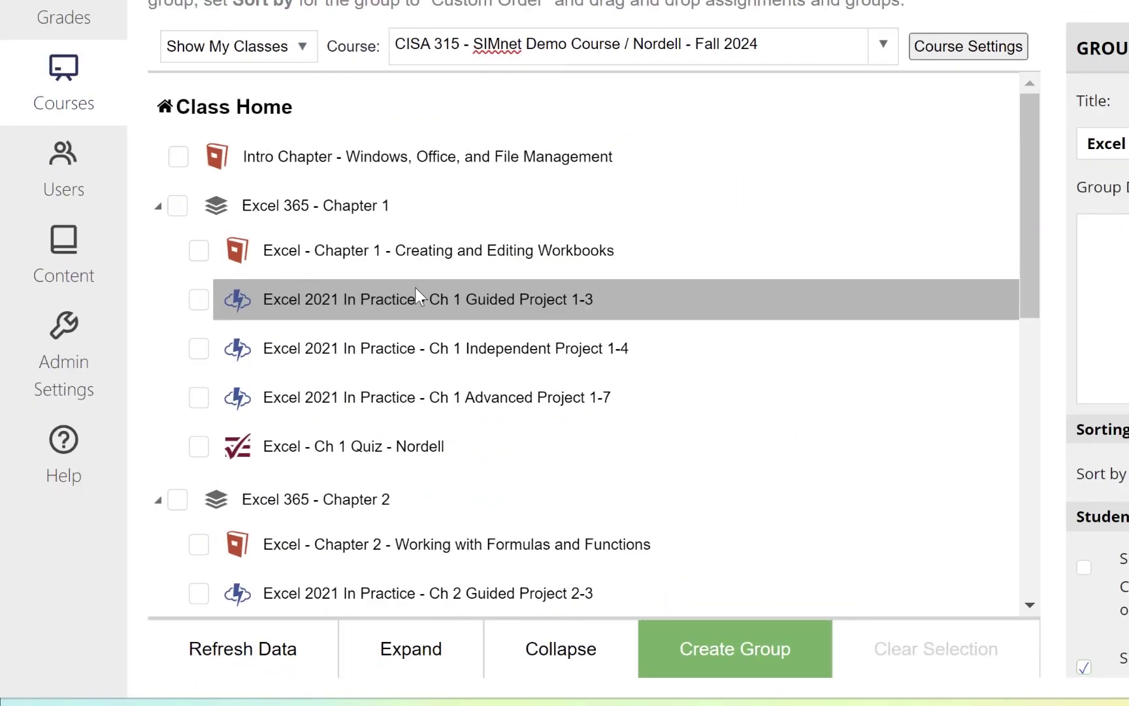
scroll(415, 290, "down", 2)
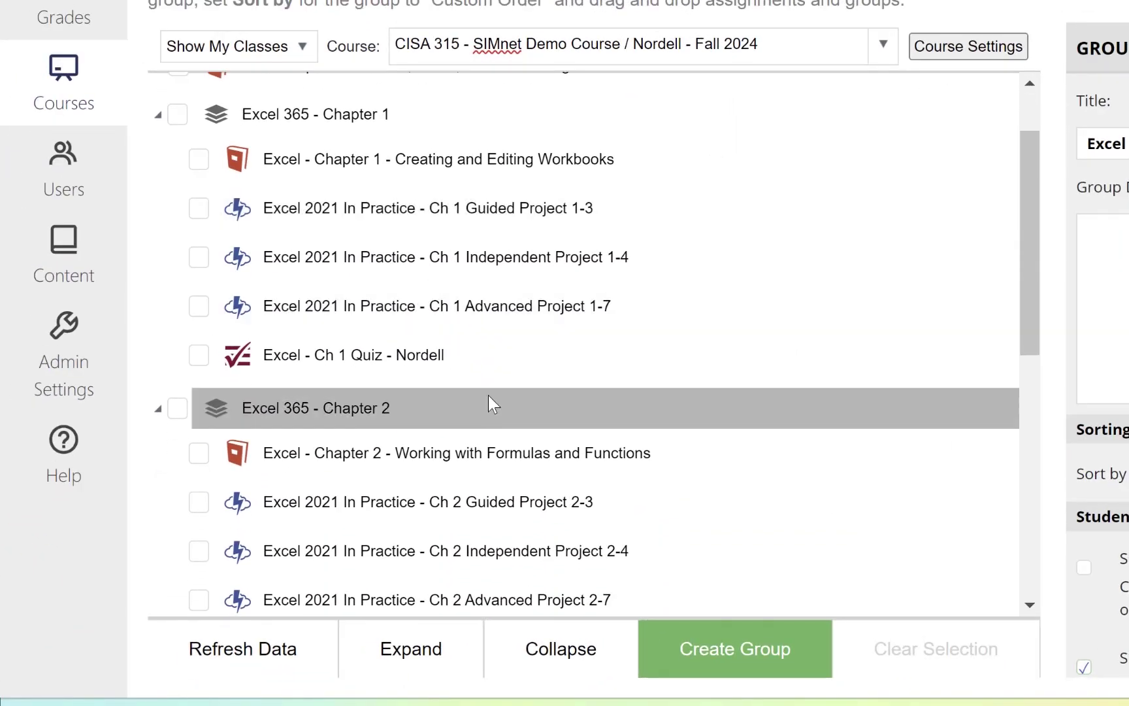
scroll(491, 398, "down", 4)
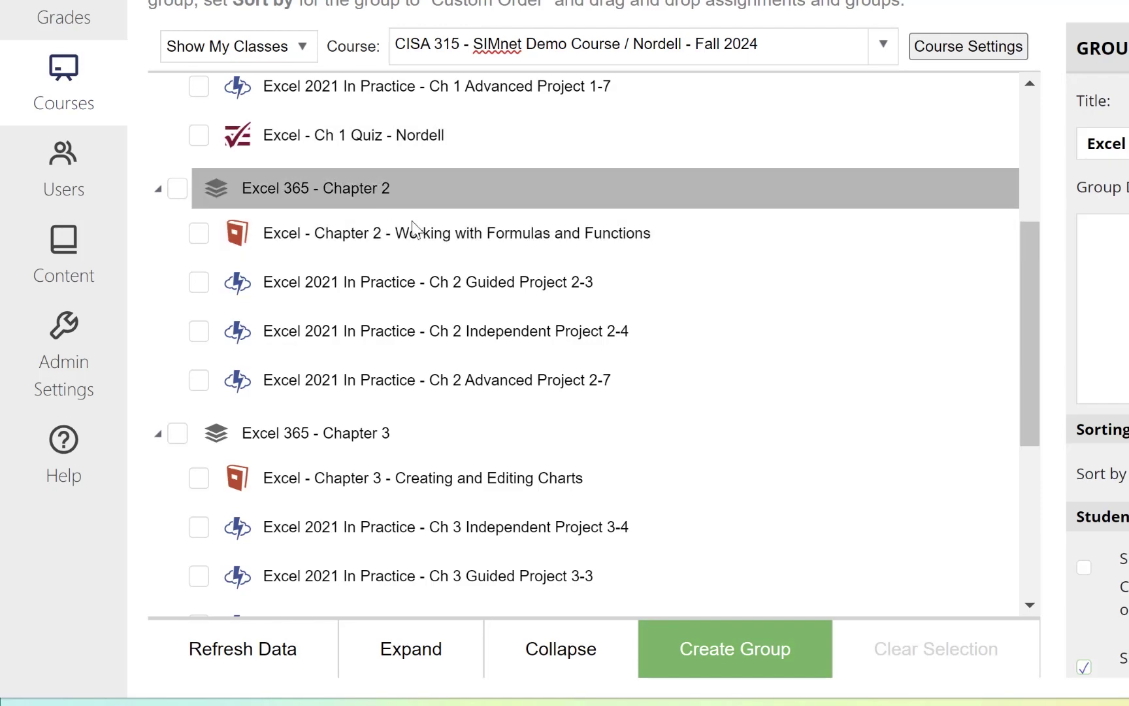
scroll(406, 249, "down", 5)
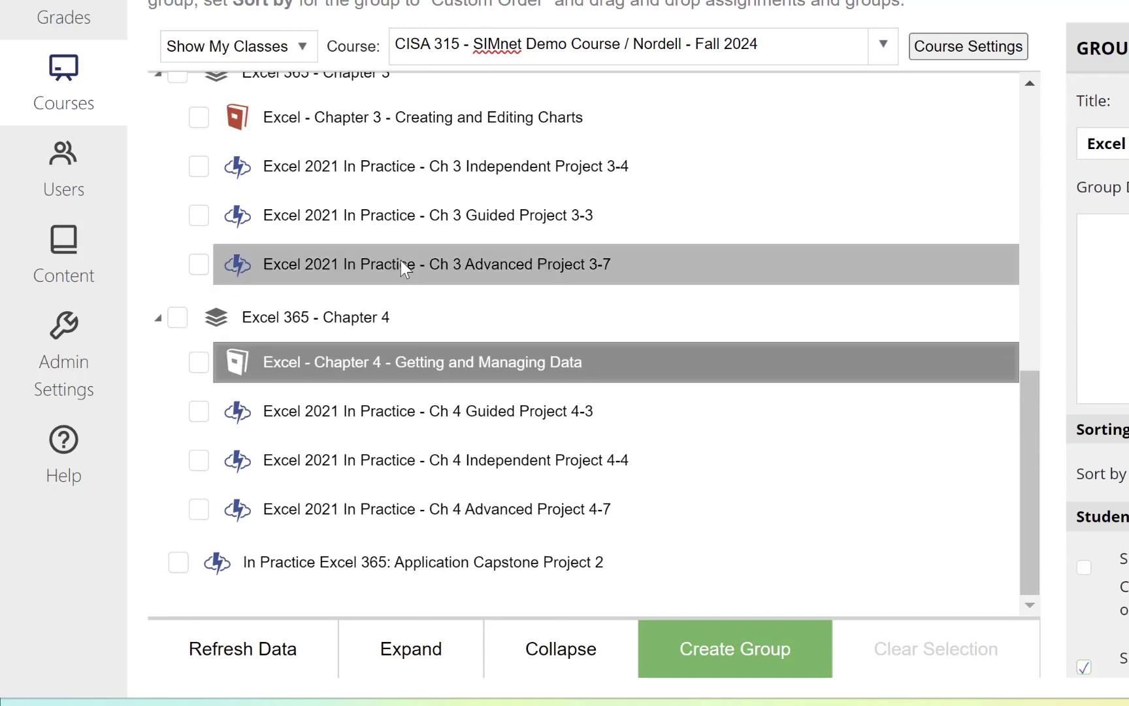
left_click(558, 653)
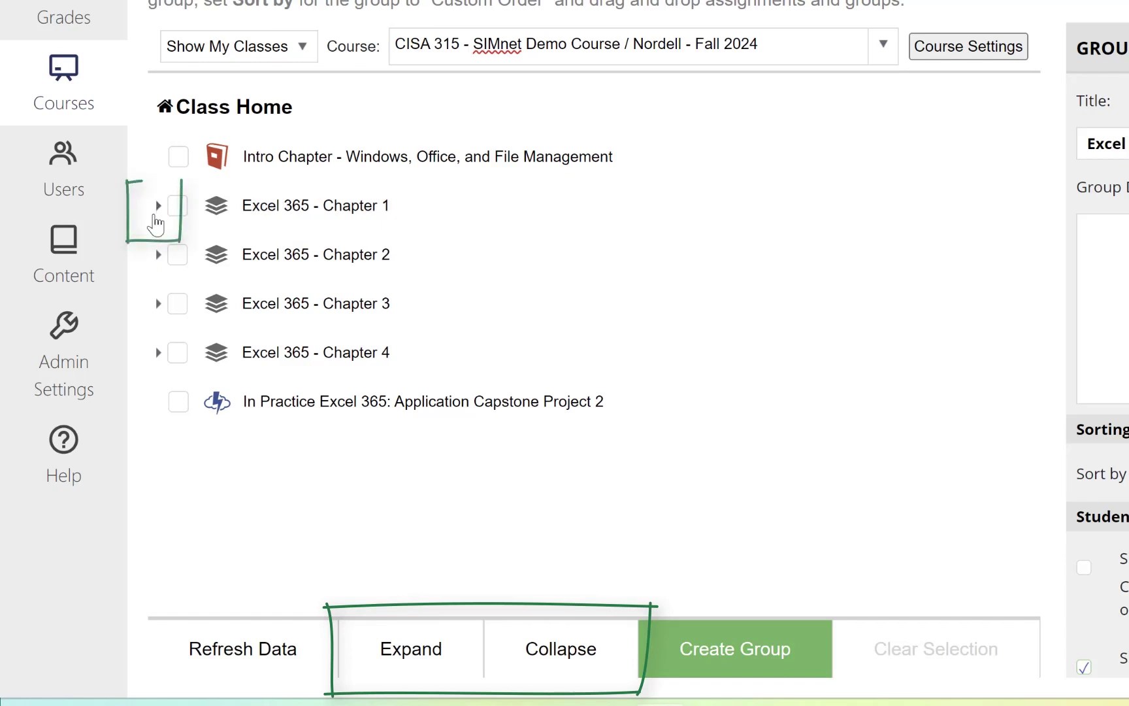
left_click(157, 208)
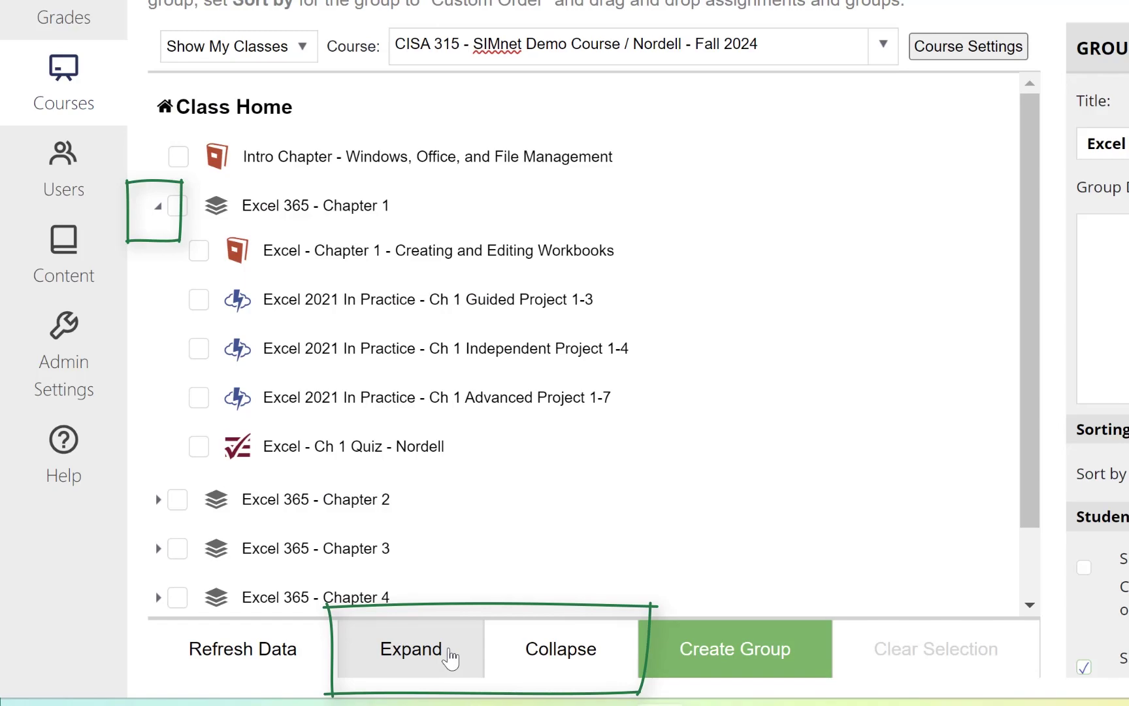
left_click(449, 655)
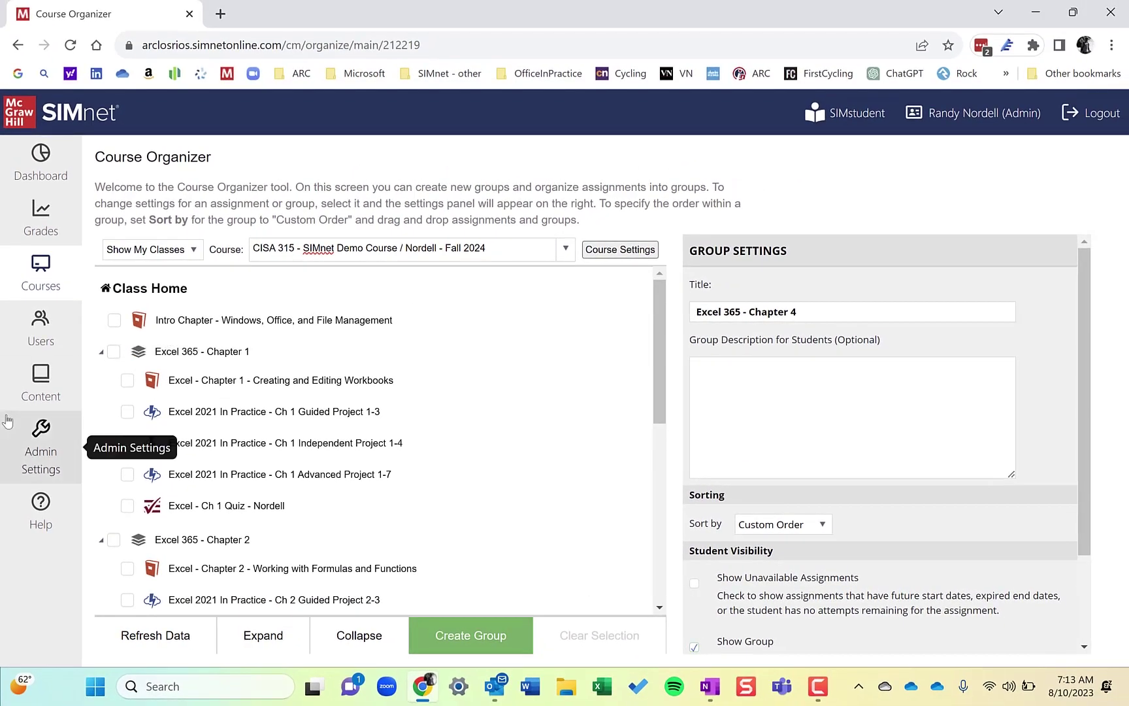
Review the Creating and Editing Workbooks SIMbook details, including scheduling and hint preferences
left_click(202, 379)
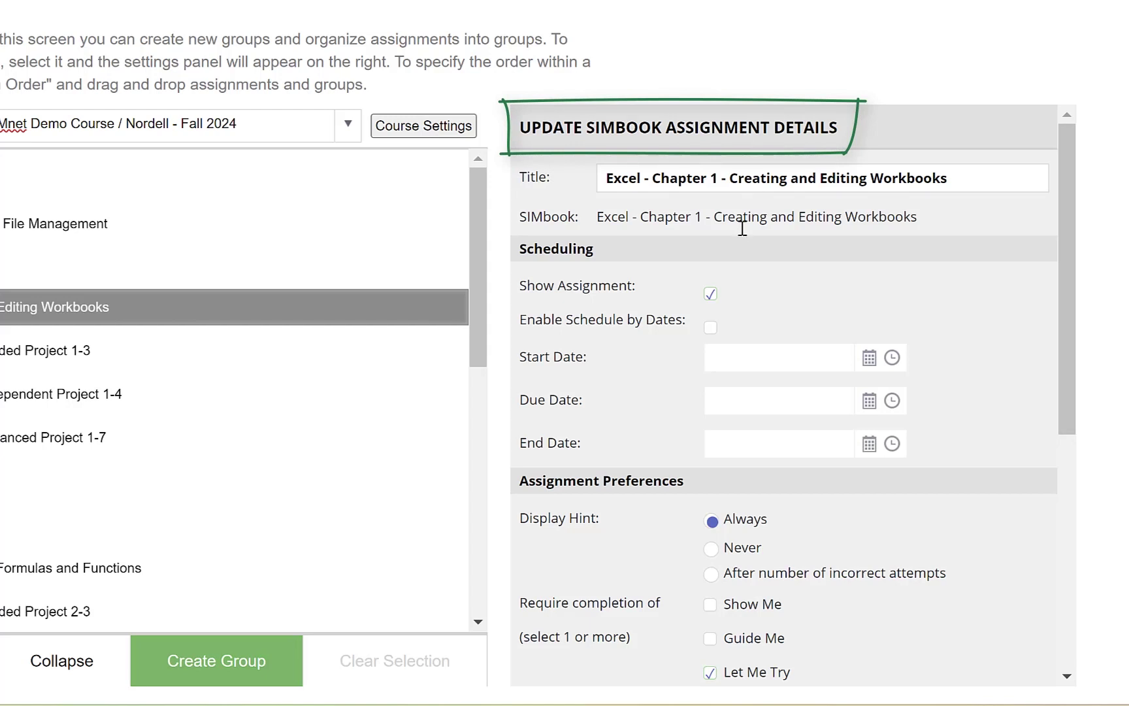
scroll(724, 373, "down", 2)
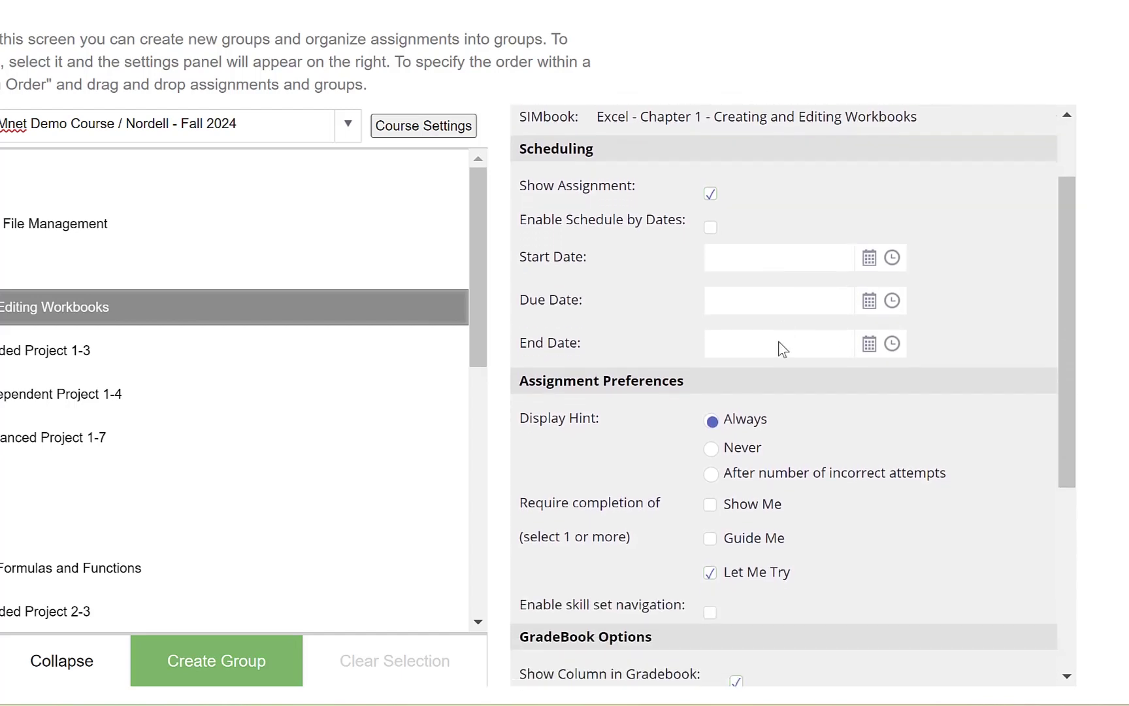
scroll(784, 366, "down", 4)
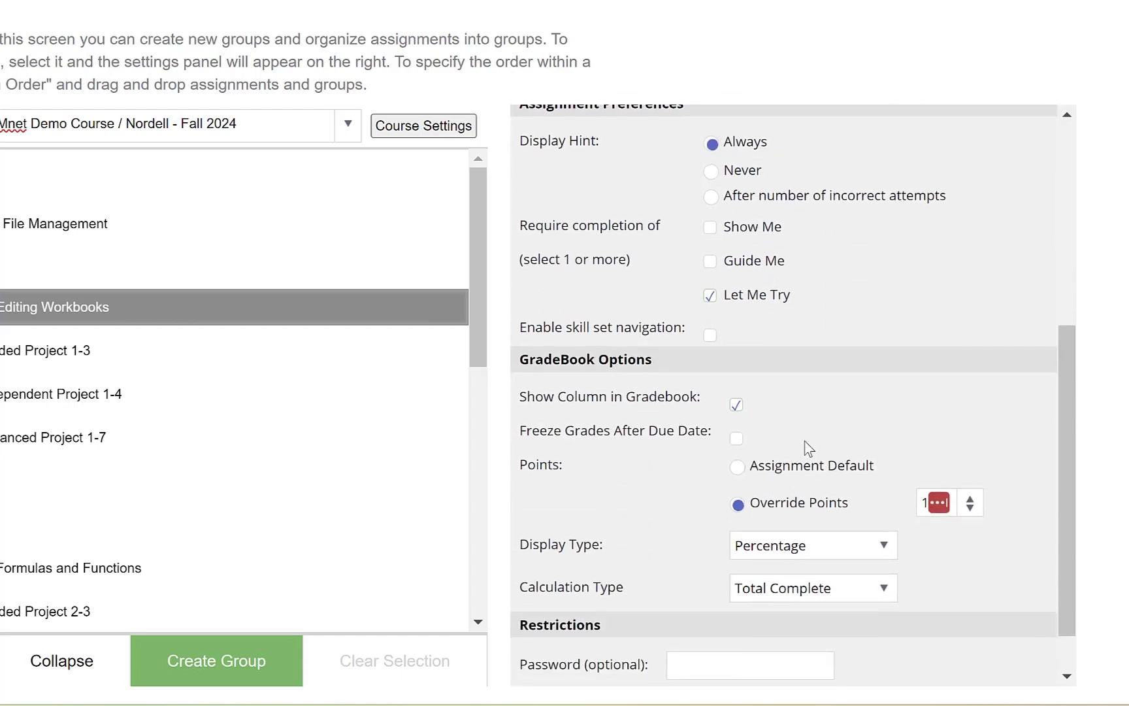
scroll(804, 447, "down", 1)
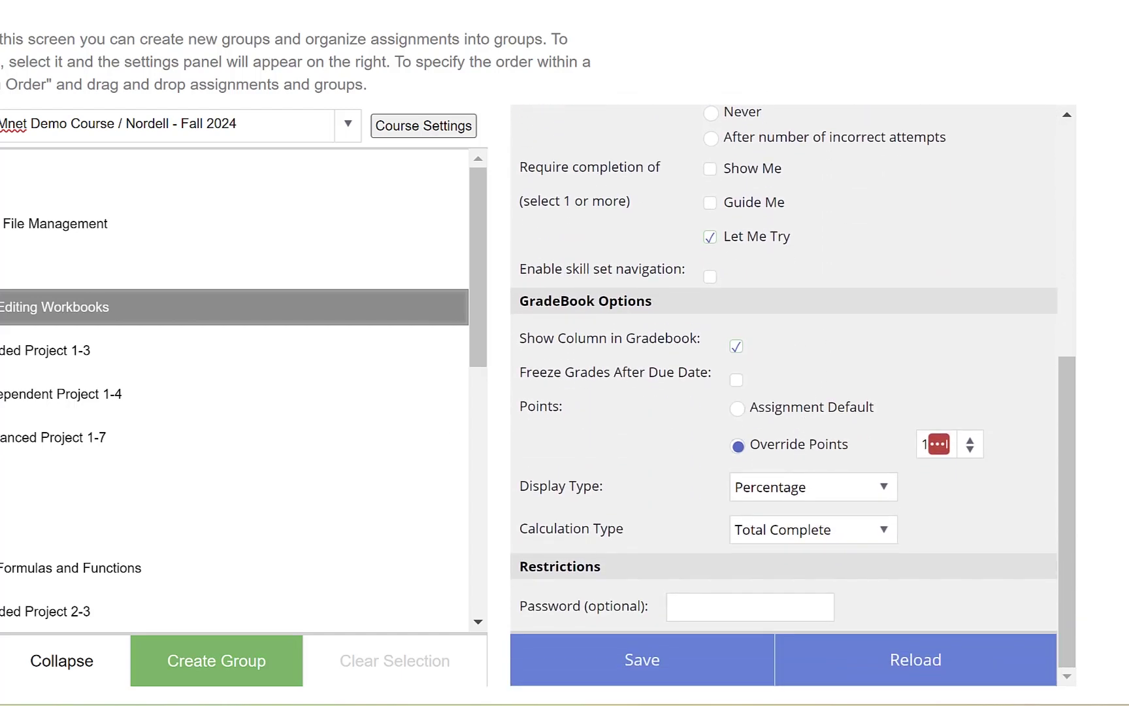
scroll(752, 419, "down", 1)
scroll(756, 420, "up", 1)
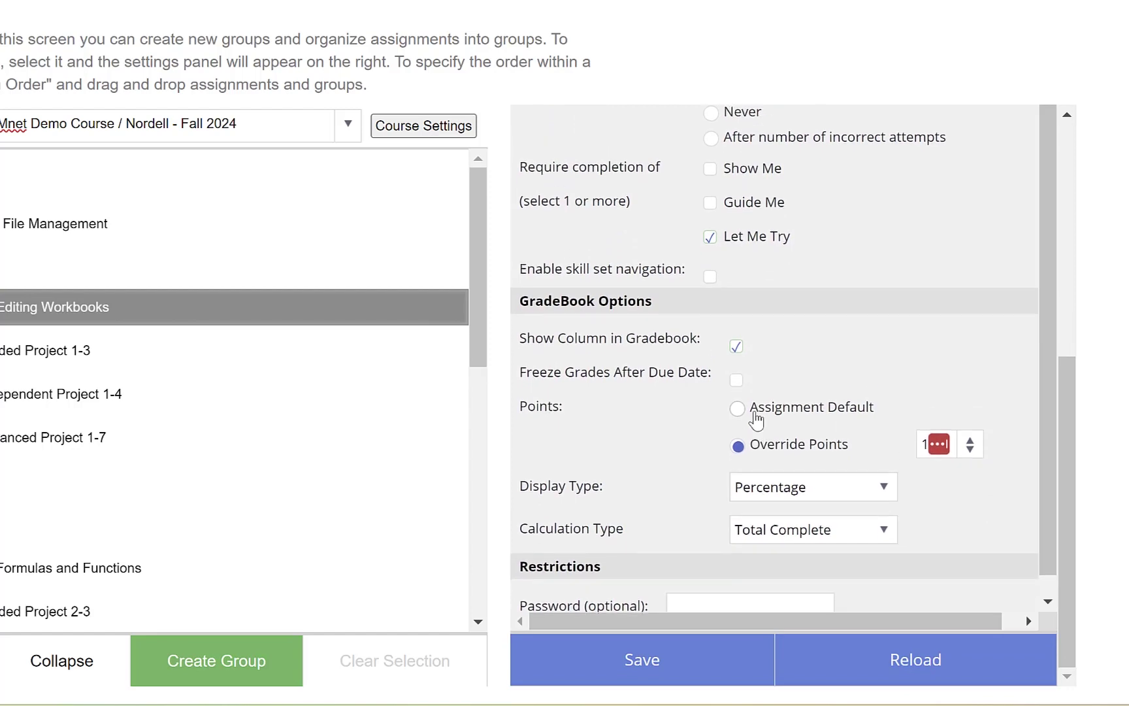
scroll(811, 366, "up", 6)
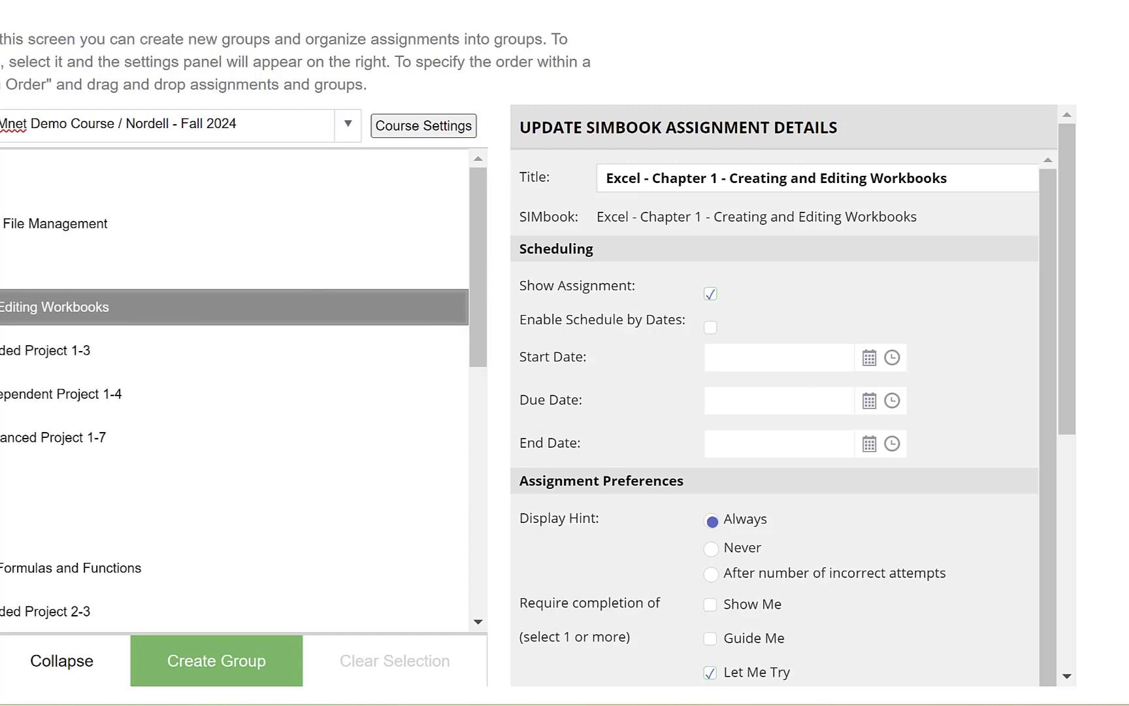
scroll(694, 429, "down", 2)
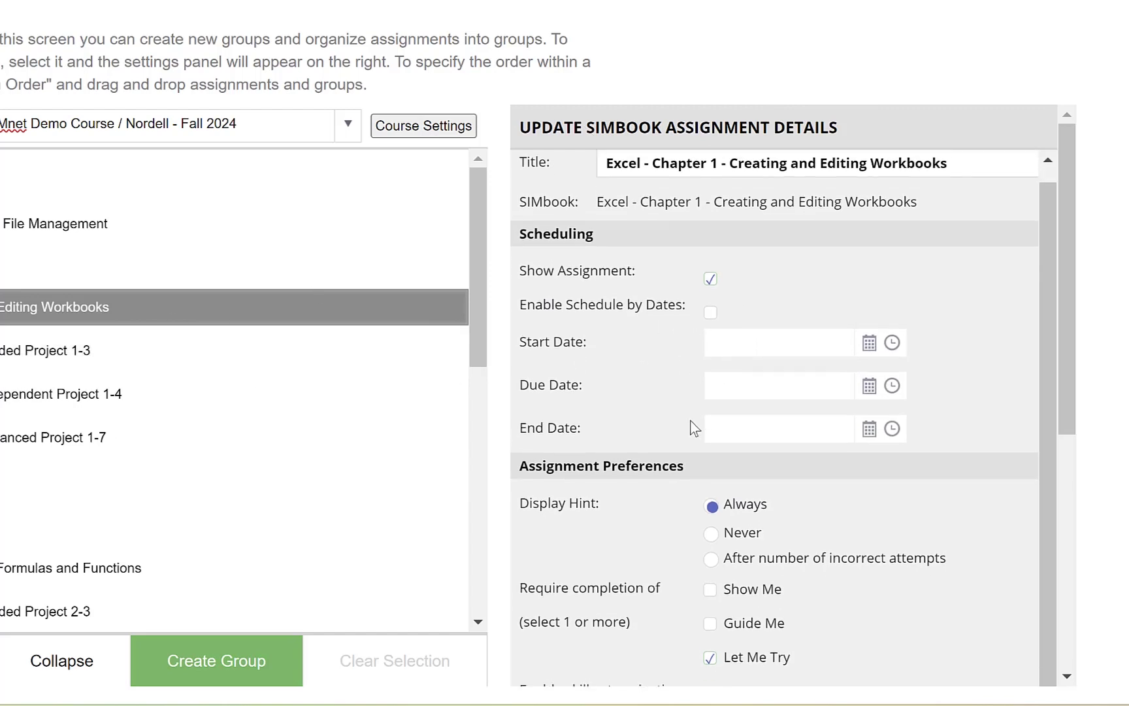
scroll(703, 490, "down", 5)
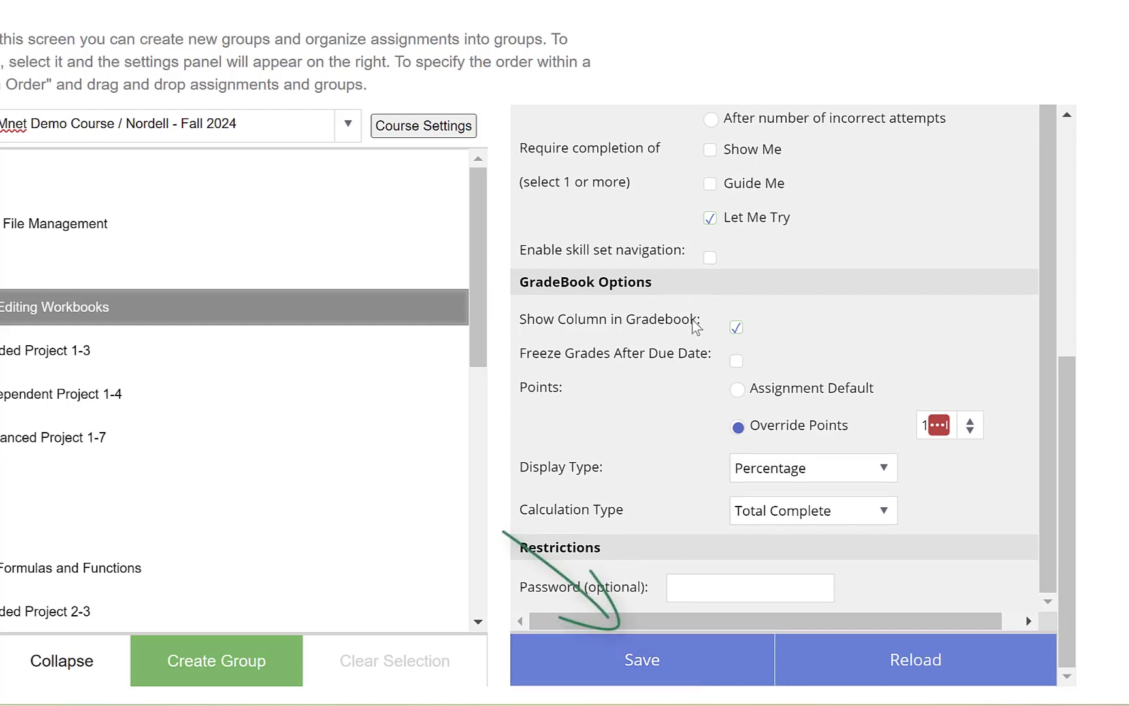
scroll(690, 400, "up", 1)
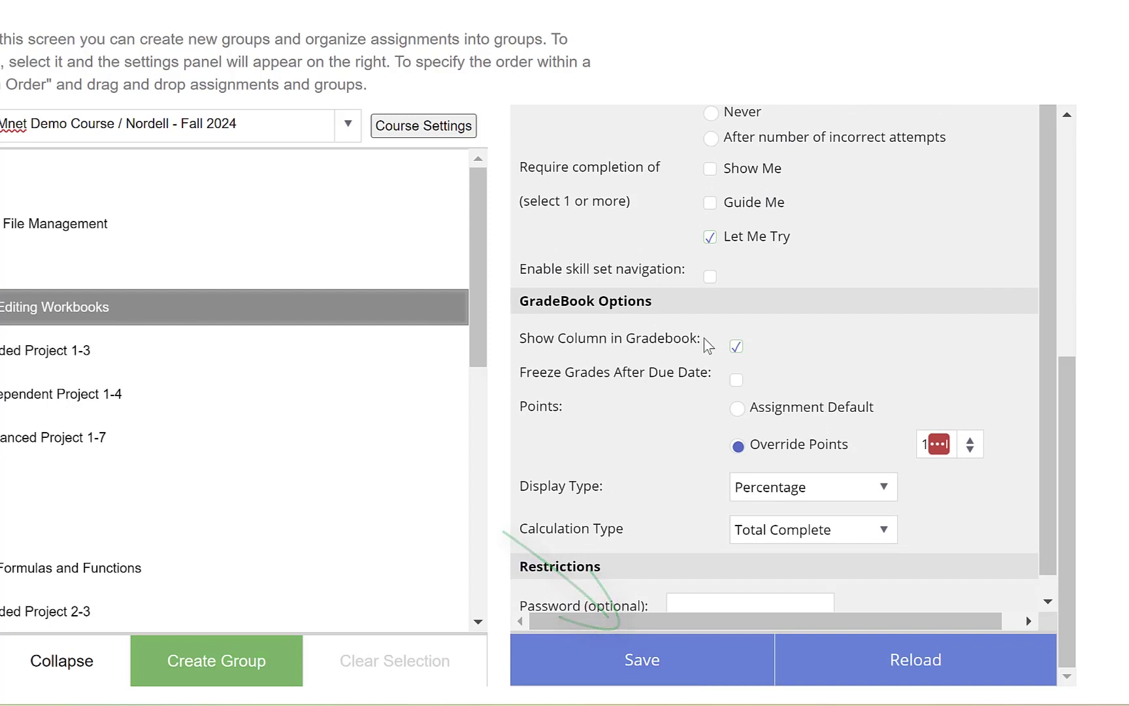
scroll(693, 341, "up", 3)
scroll(693, 341, "up", 5)
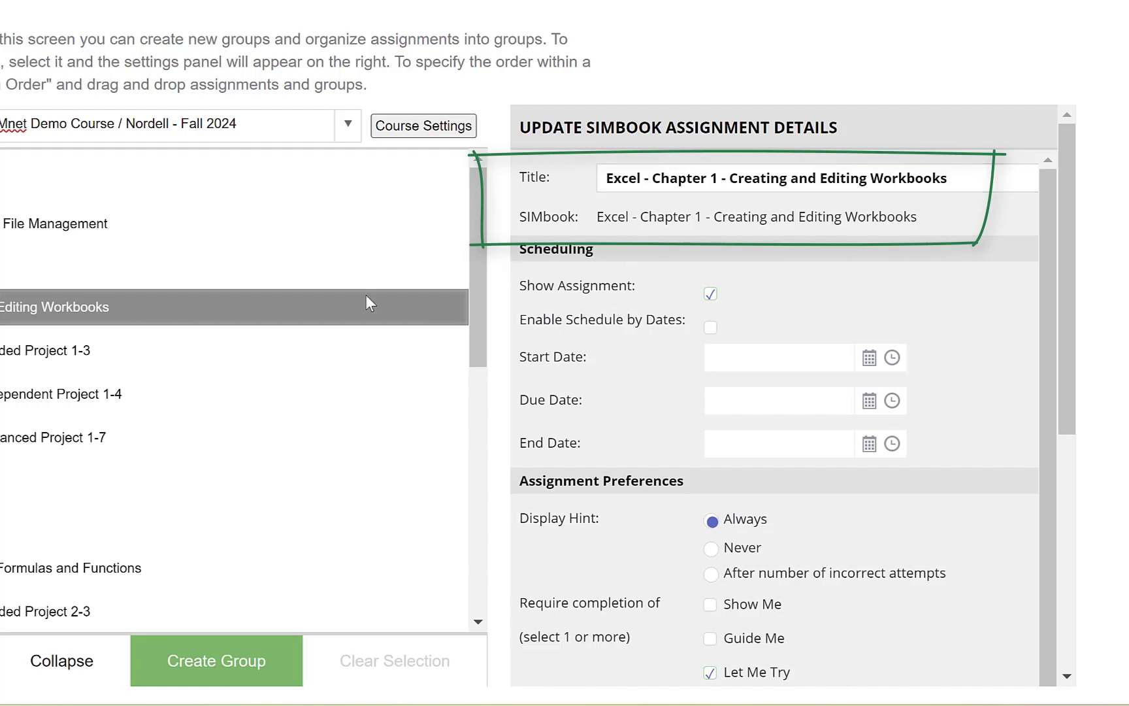
scroll(348, 396, "down", 5)
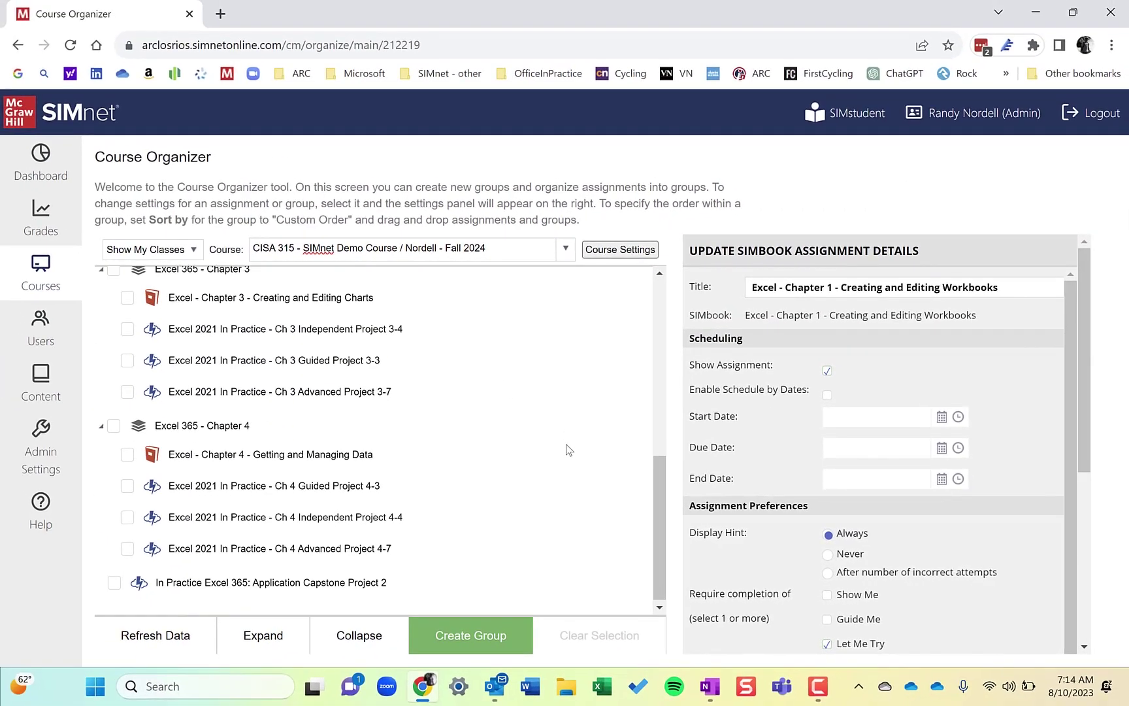
scroll(456, 428, "up", 6)
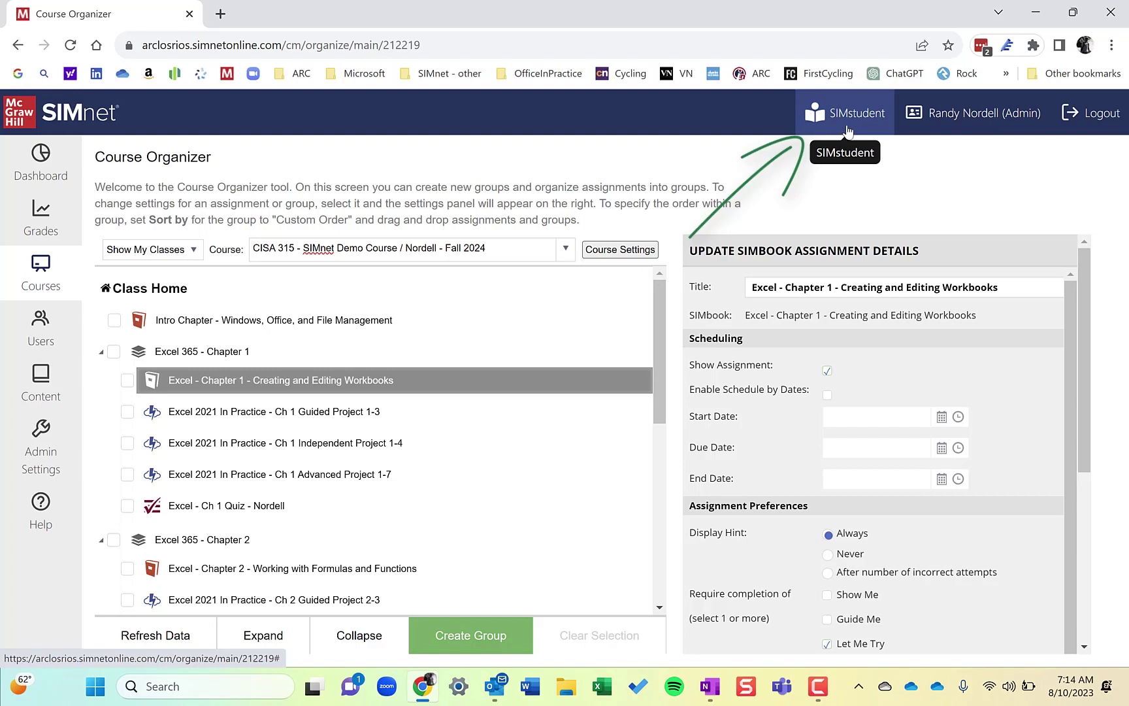
Open CISA 315 - SIMnet Demo Course from the SIMstudent course list
left_click(848, 130)
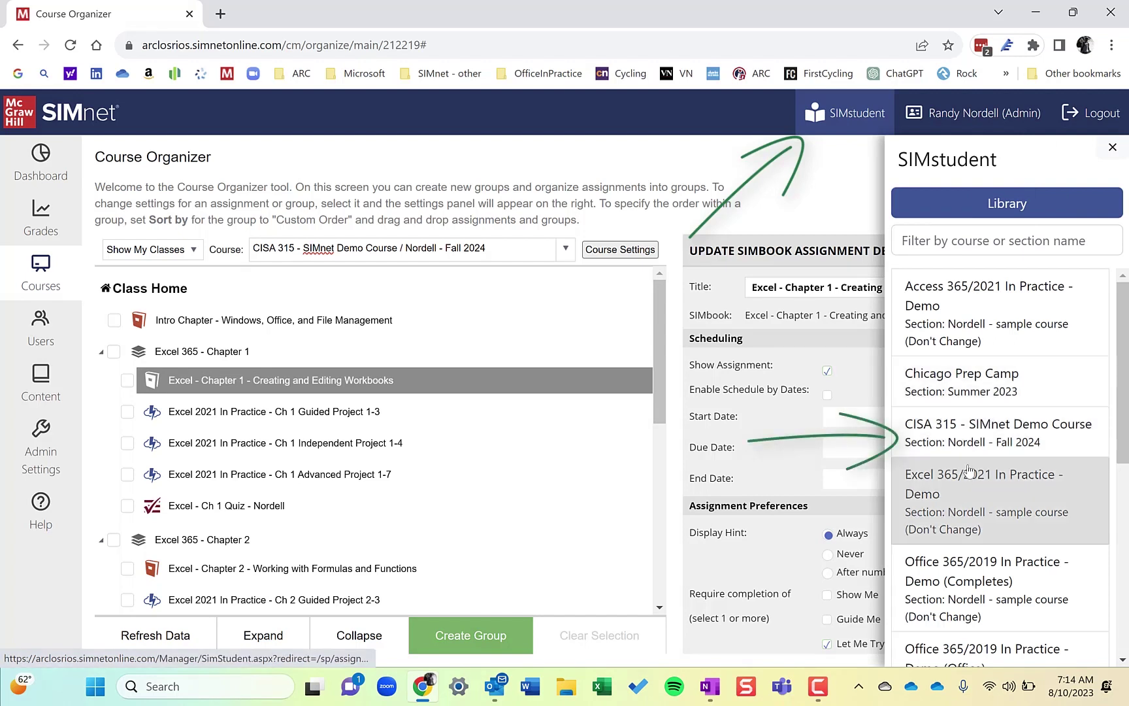
left_click(976, 435)
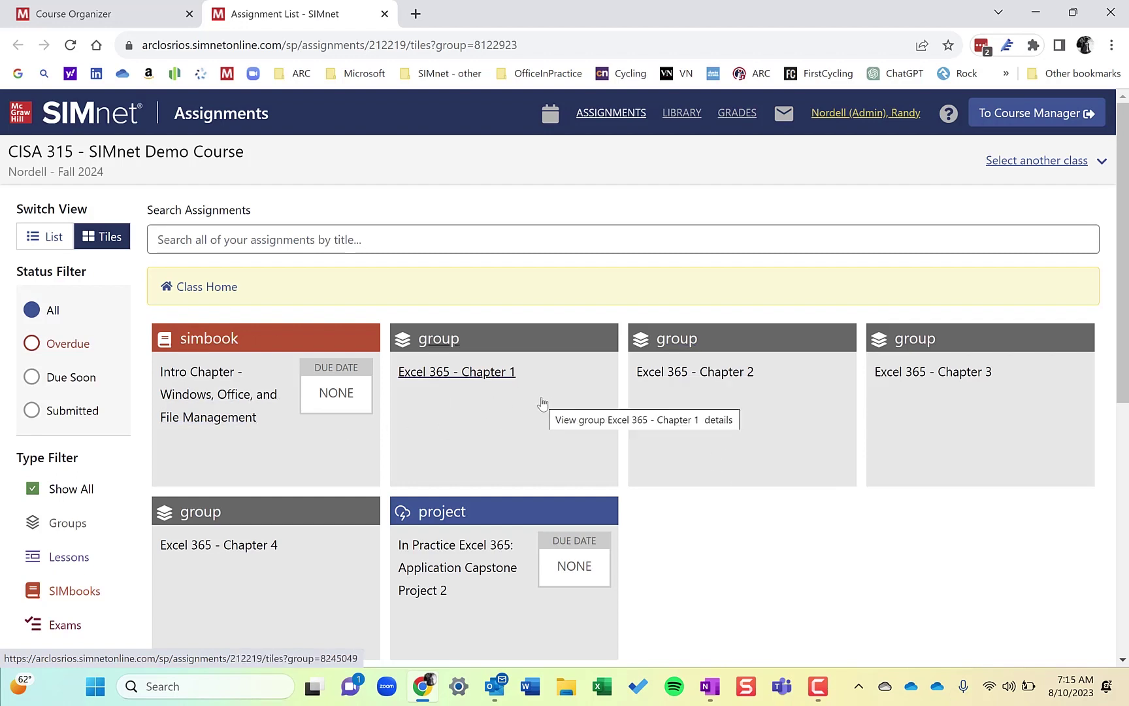
Check the Chapter 1 group's assignment order as a student, then return to the Course Organizer with the student panel closed
left_click(488, 375)
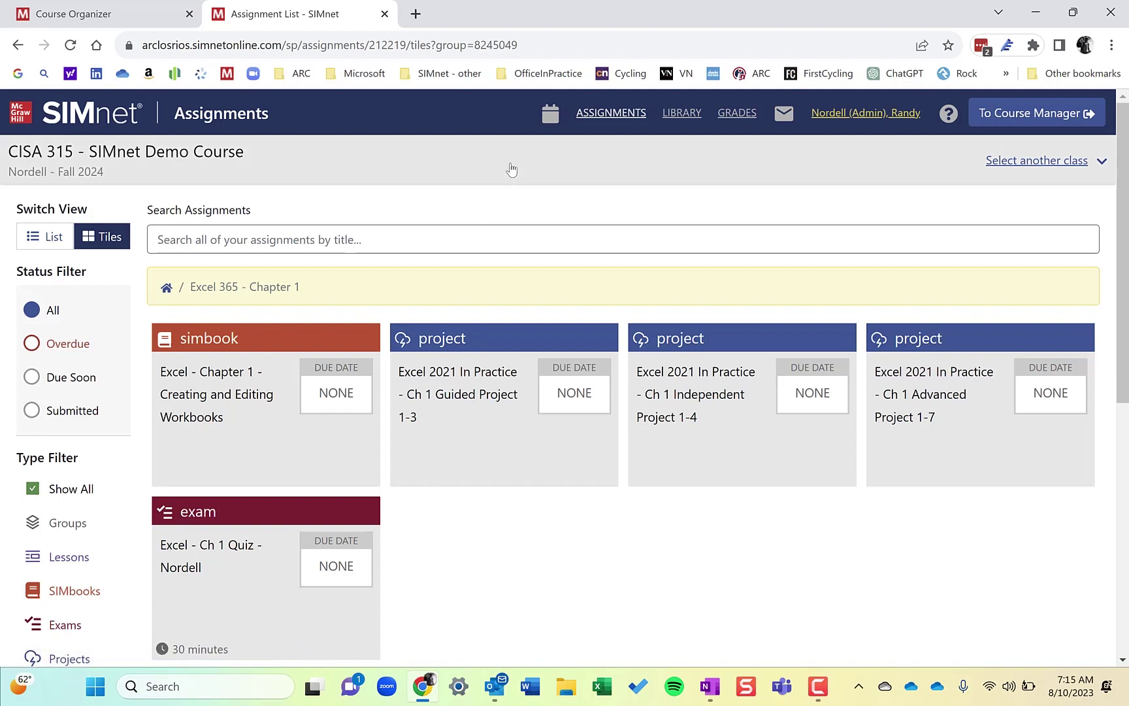
left_click(166, 289)
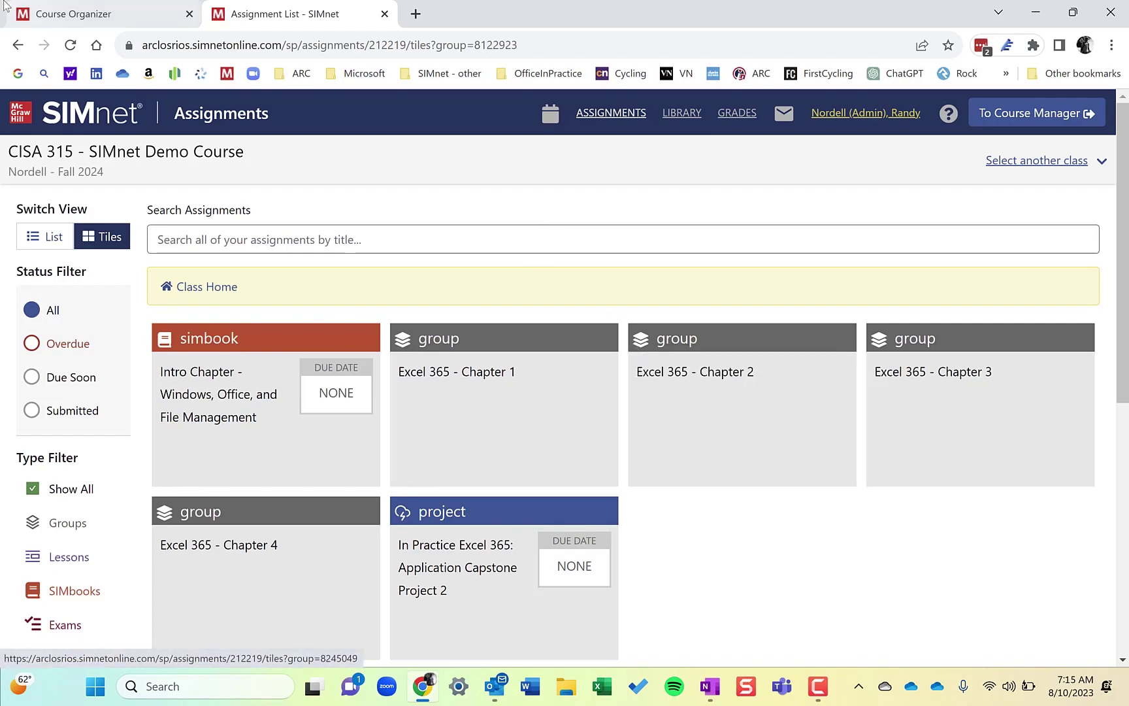
left_click(91, 13)
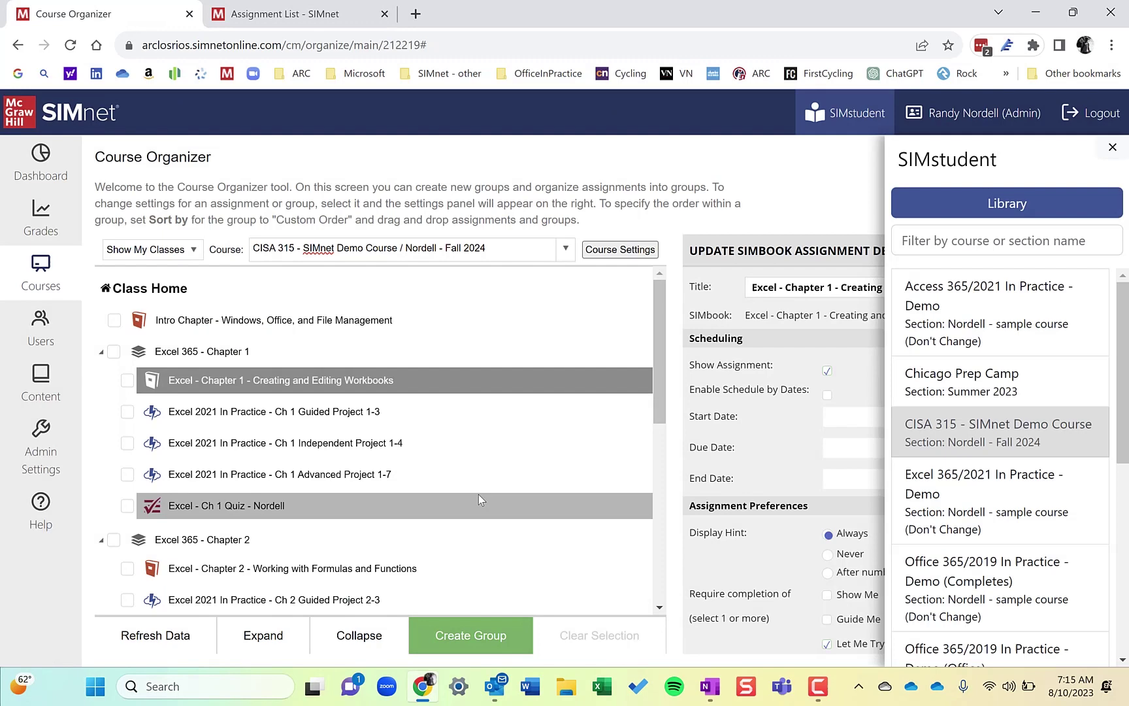
left_click(845, 112)
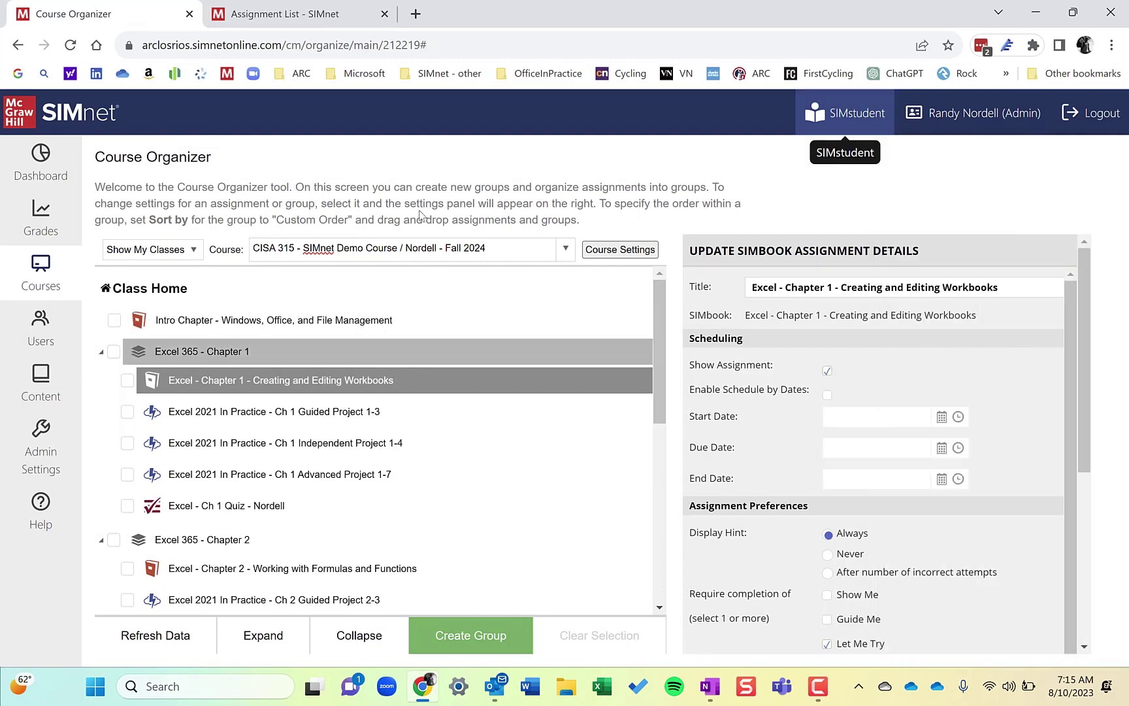
left_click(309, 14)
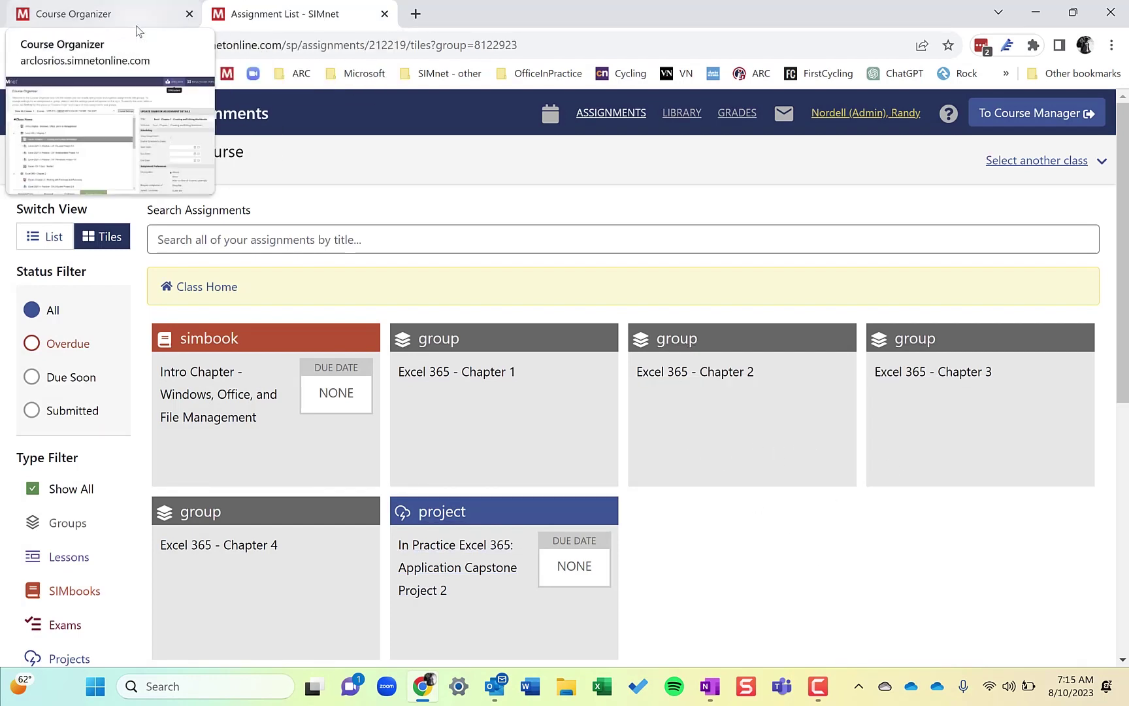
left_click(105, 14)
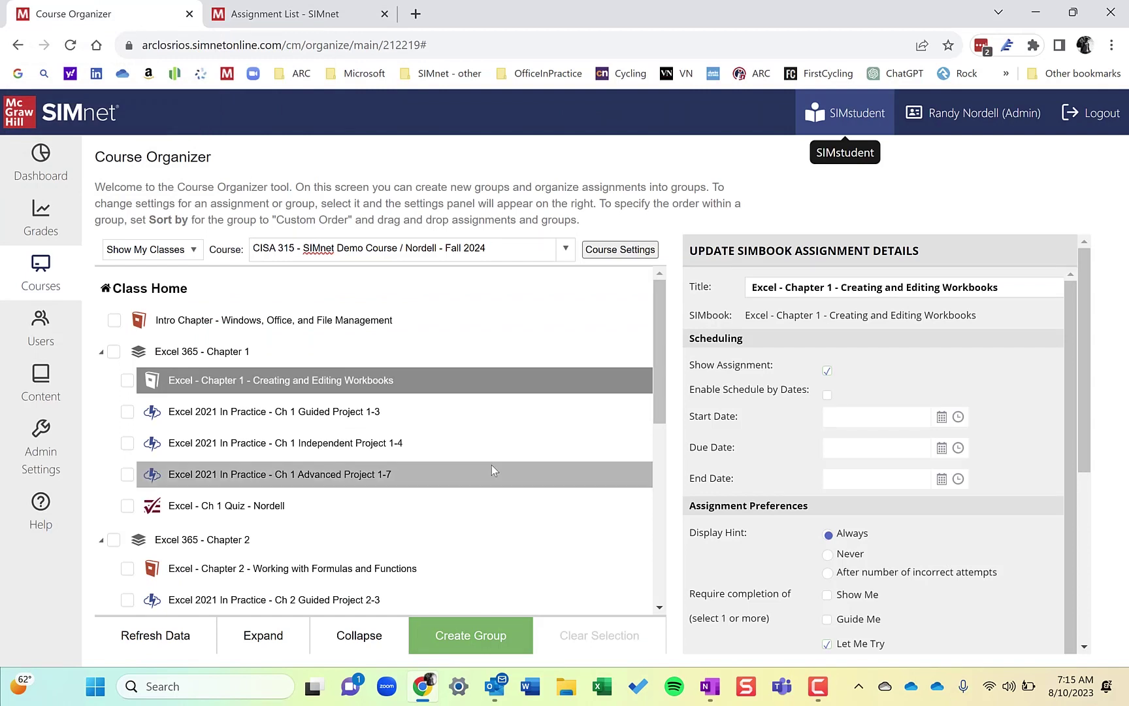